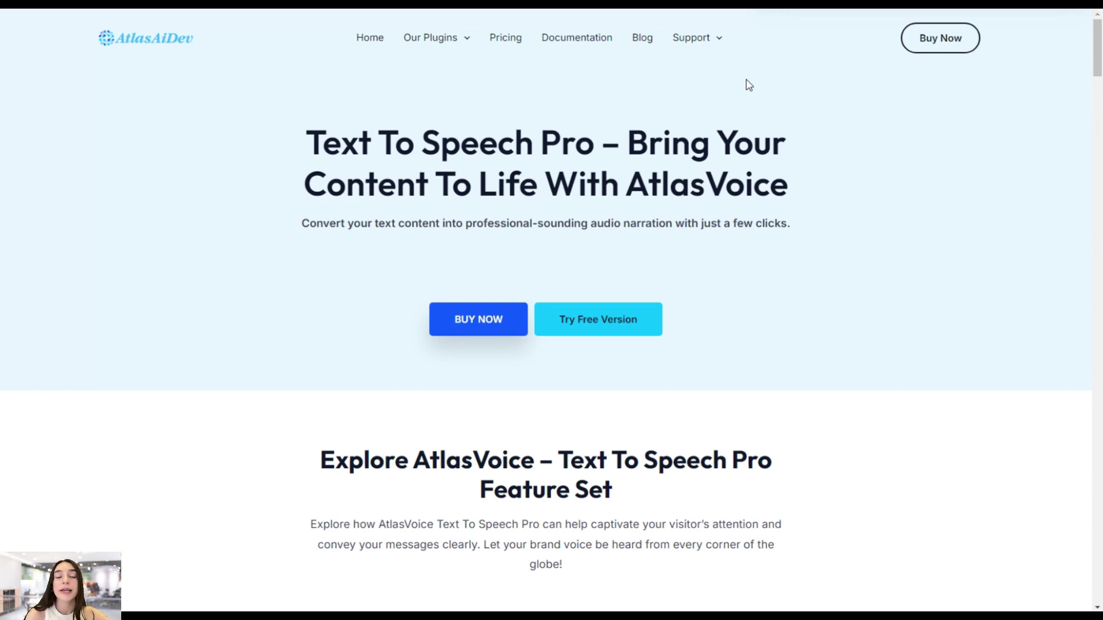
# Step: Scroll through the Text To Speech Pro Settings page to review the listening options for posts
pyautogui.scroll(-5, 749, 85)
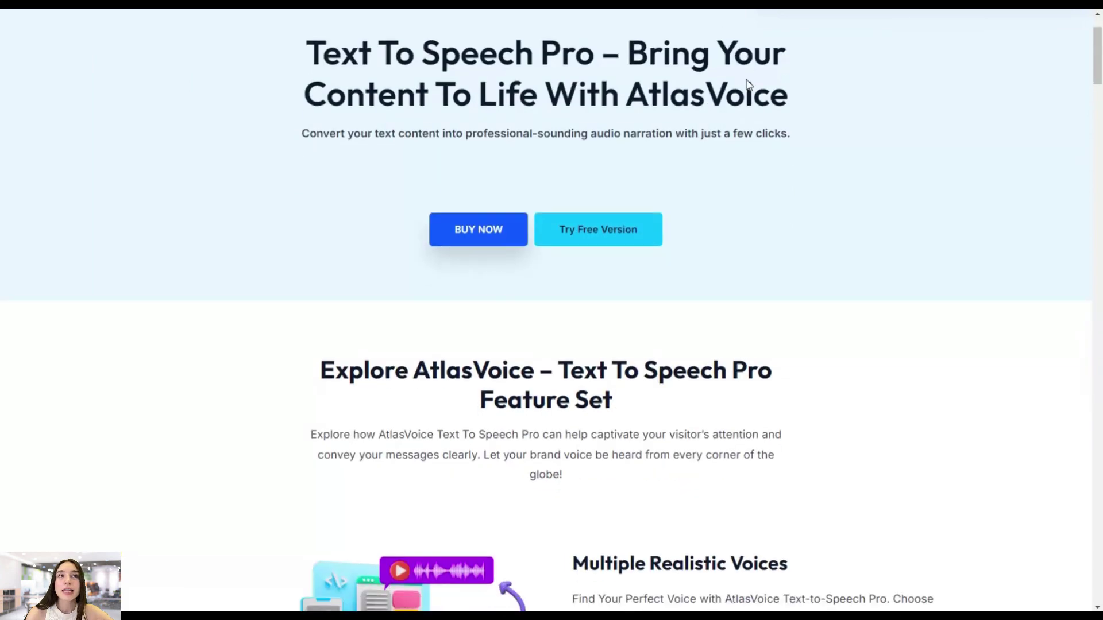
pyautogui.scroll(-2, 749, 85)
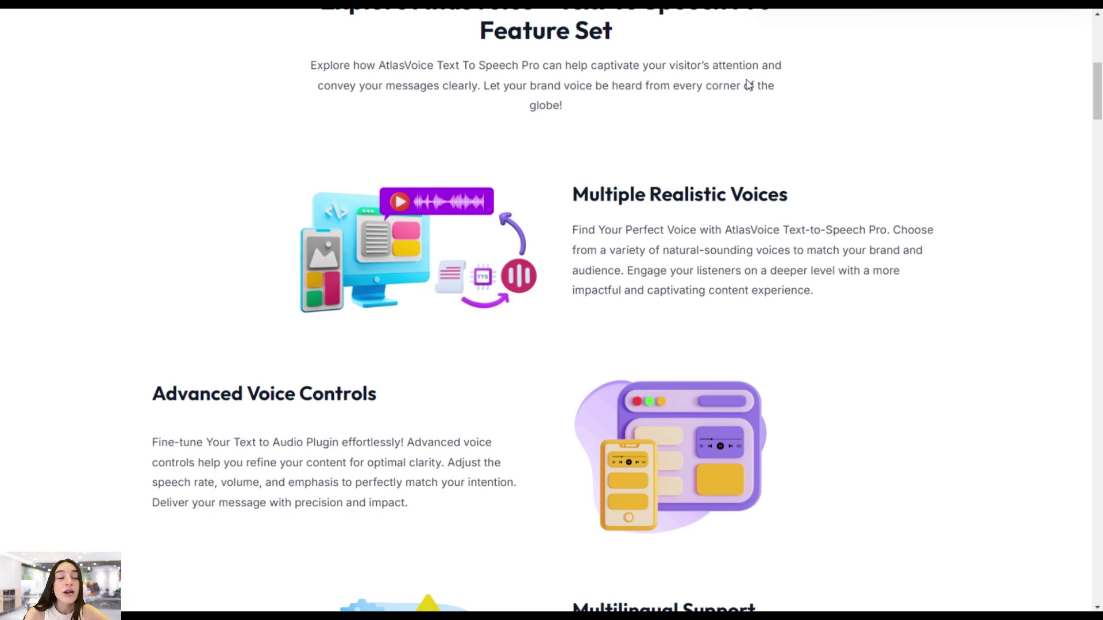
pyautogui.scroll(-1, 746, 89)
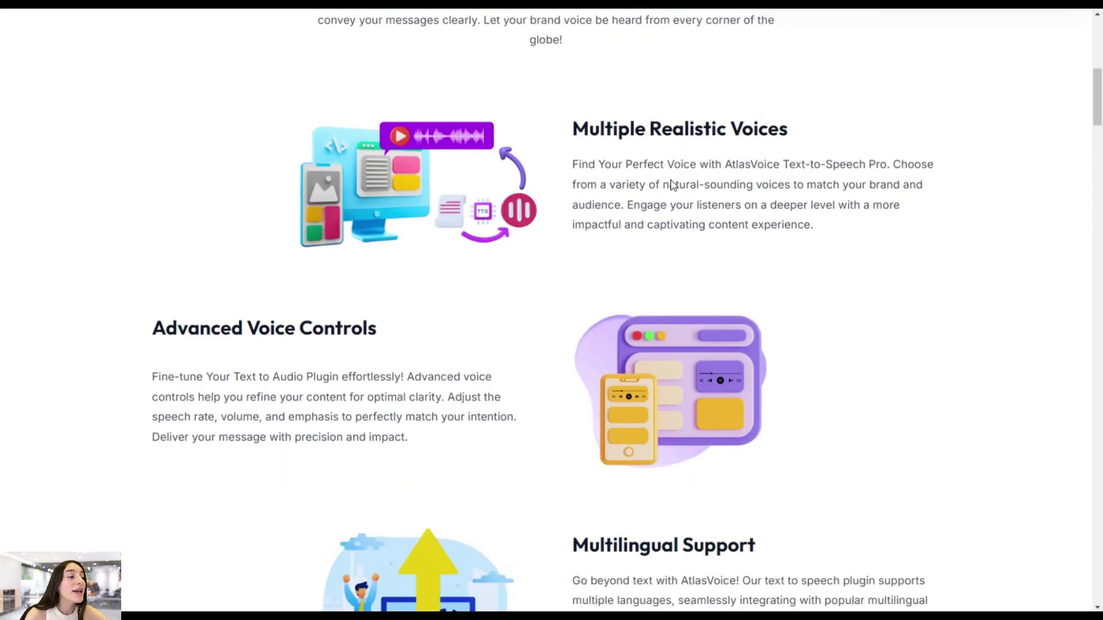
pyautogui.scroll(-3, 688, 296)
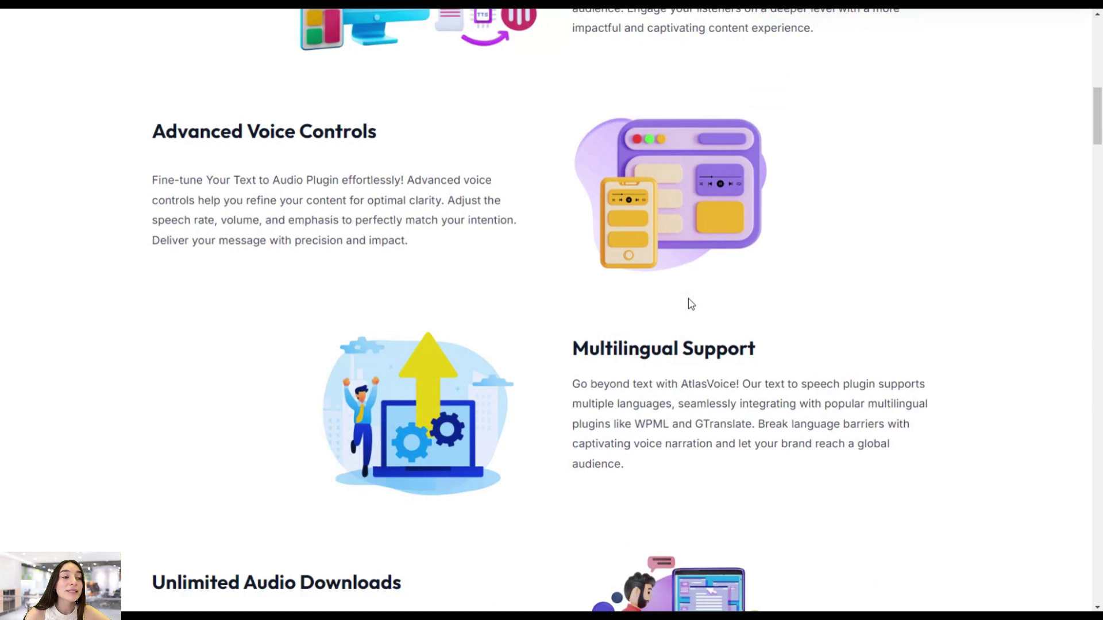
pyautogui.scroll(-4, 690, 307)
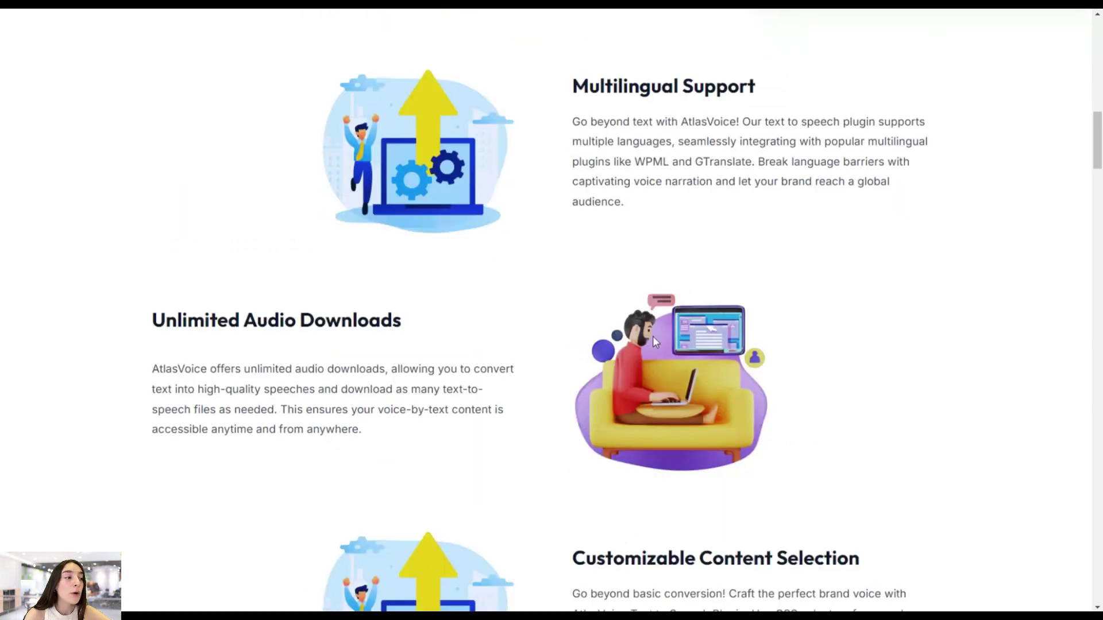
pyautogui.scroll(-3, 653, 351)
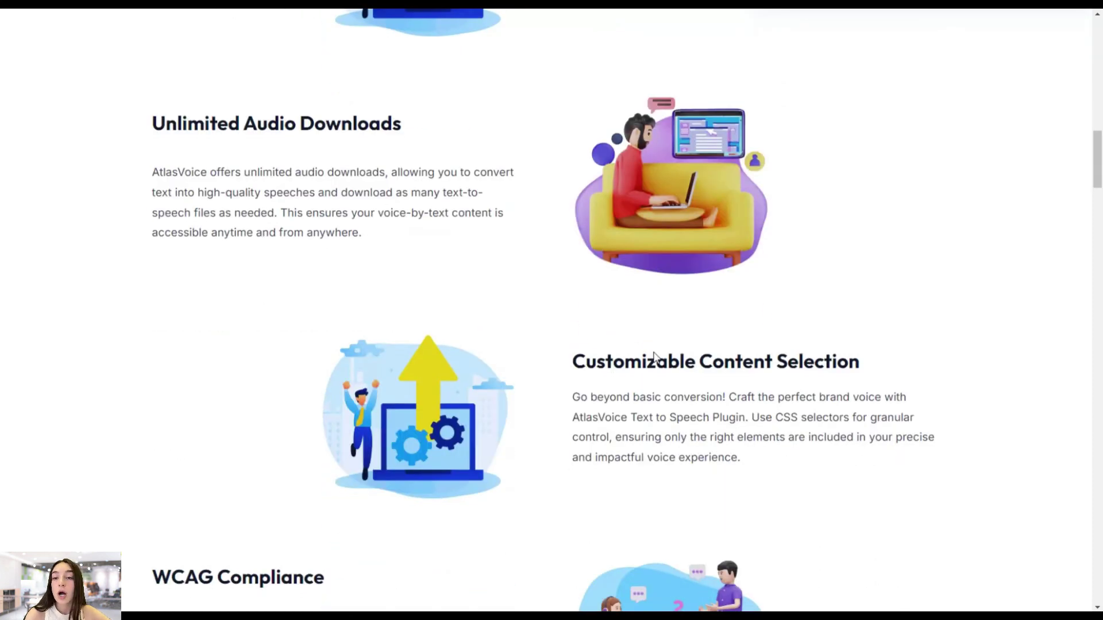
pyautogui.scroll(-2, 655, 356)
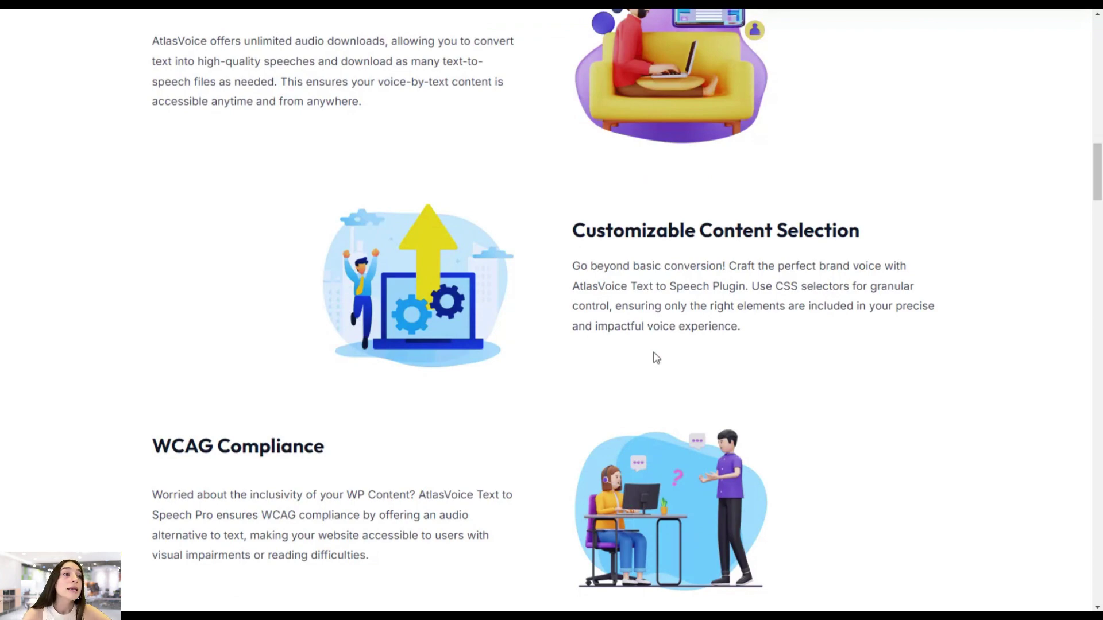
pyautogui.scroll(12, 656, 357)
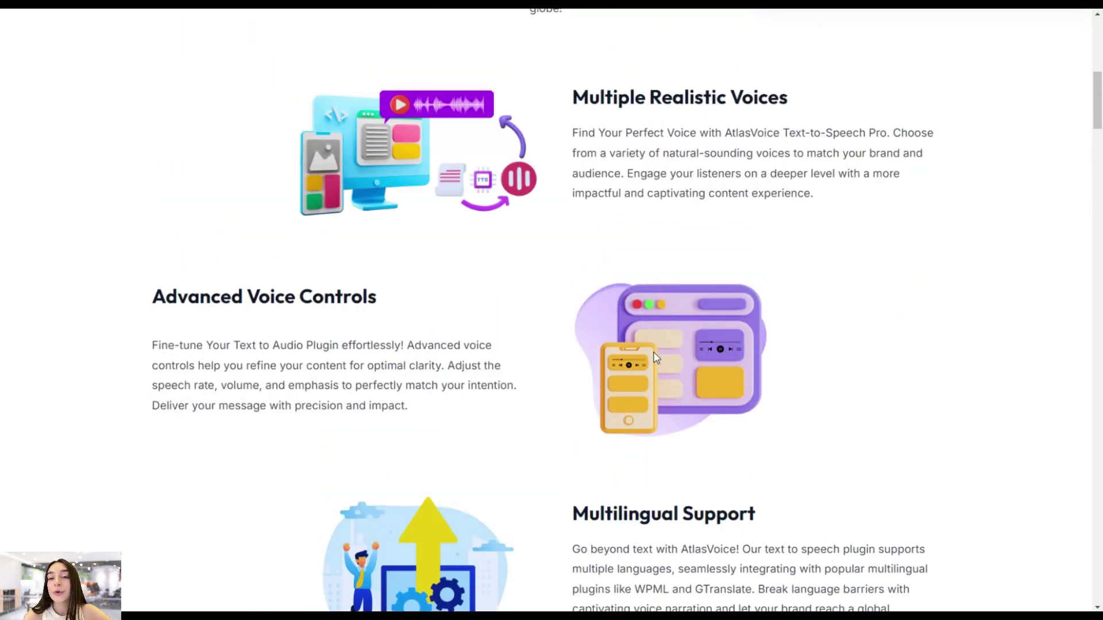
pyautogui.scroll(8, 656, 357)
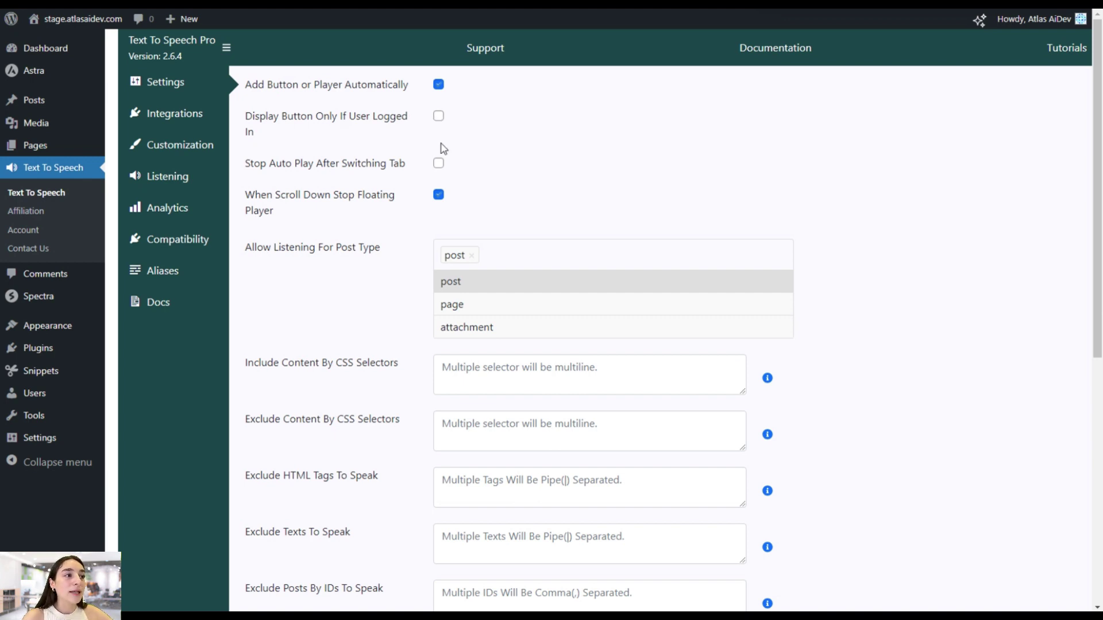
# Step: Add 'page' beside 'post' in Allow Listening For Post Type and save the settings
pyautogui.scroll(-1, 454, 183)
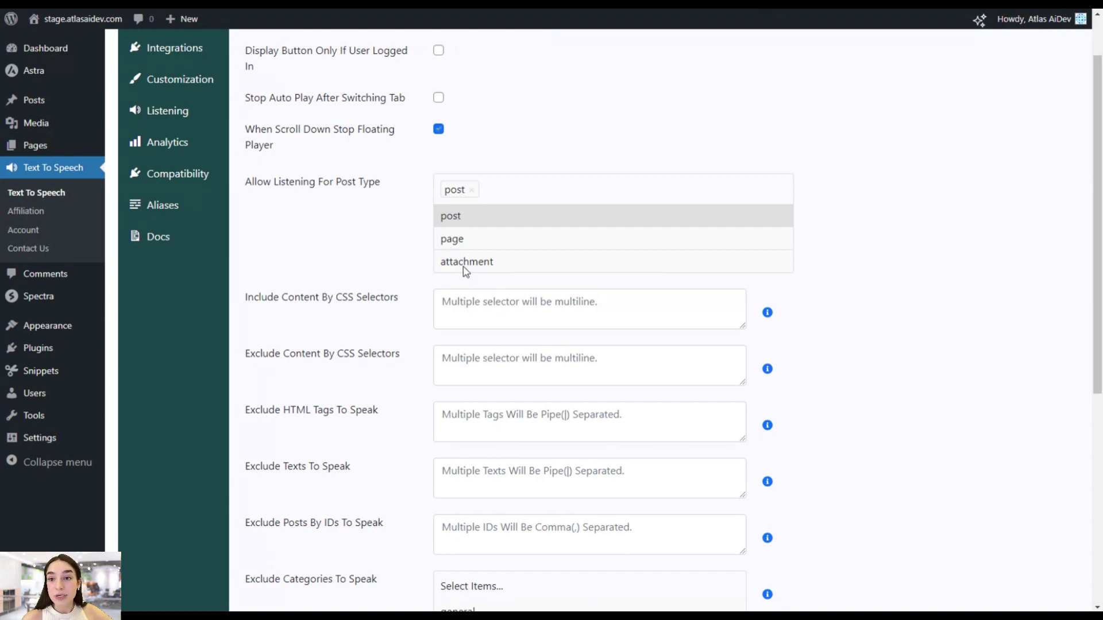
pyautogui.click(443, 245)
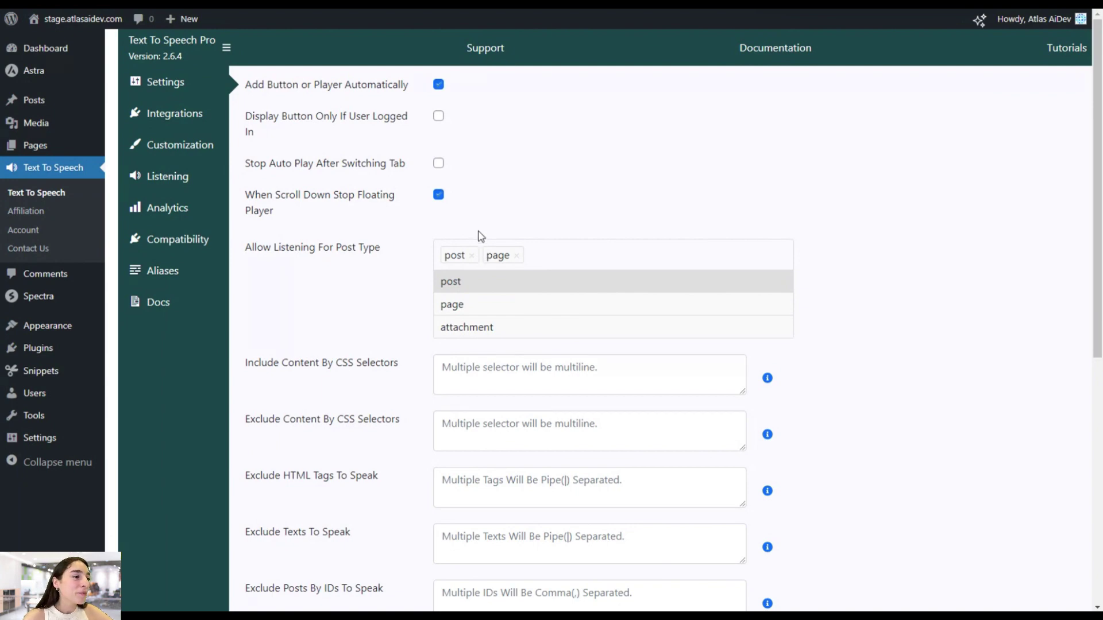
pyautogui.scroll(-4, 489, 256)
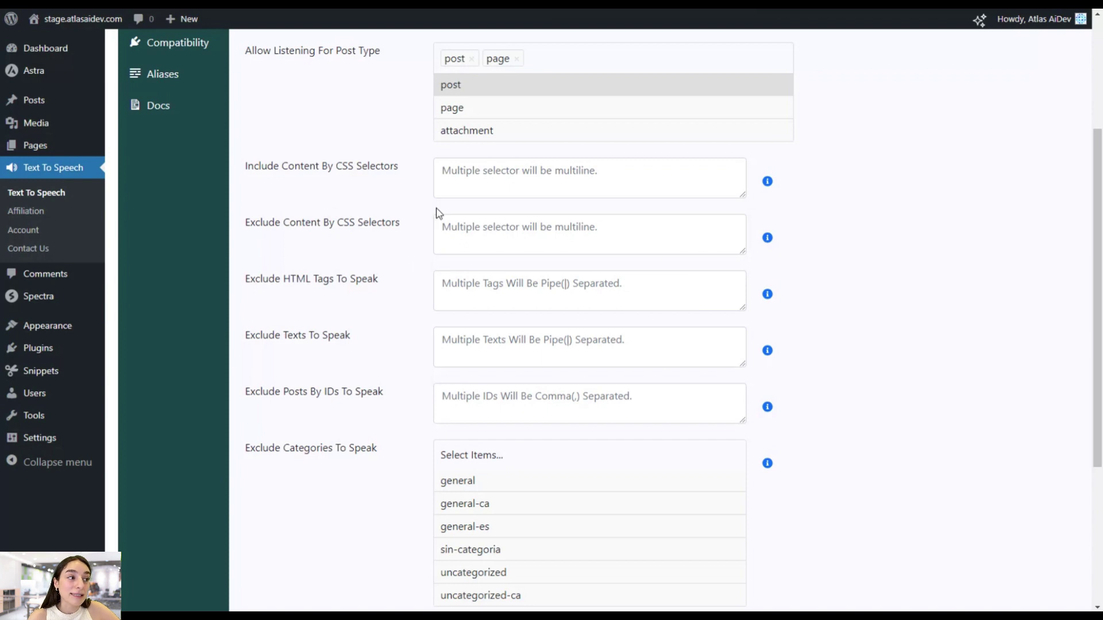
pyautogui.scroll(-1, 465, 253)
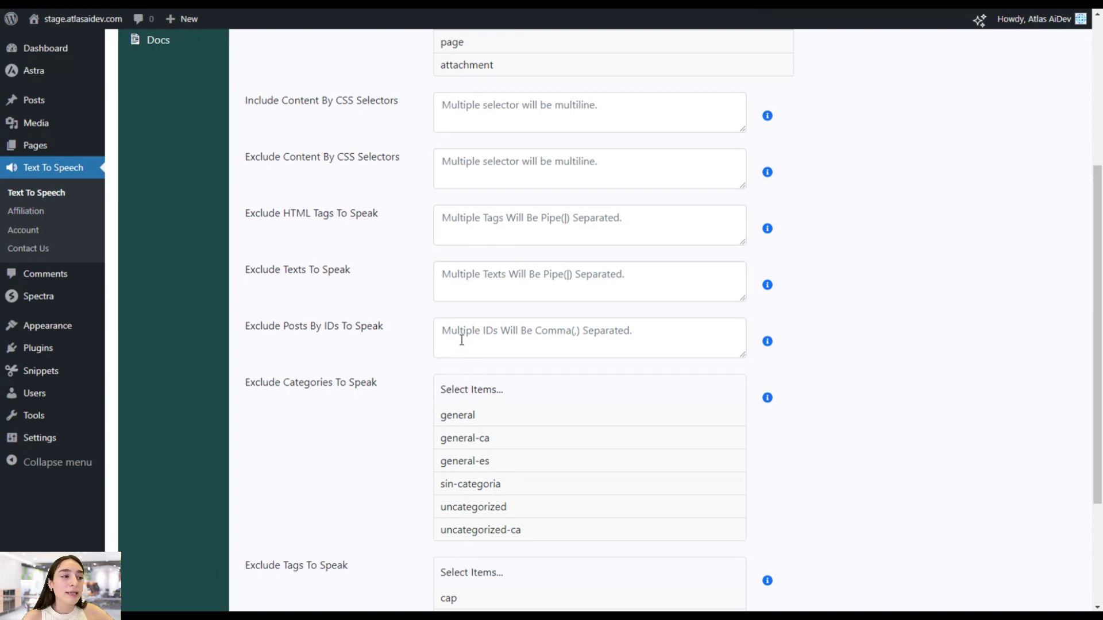
pyautogui.scroll(-3, 460, 344)
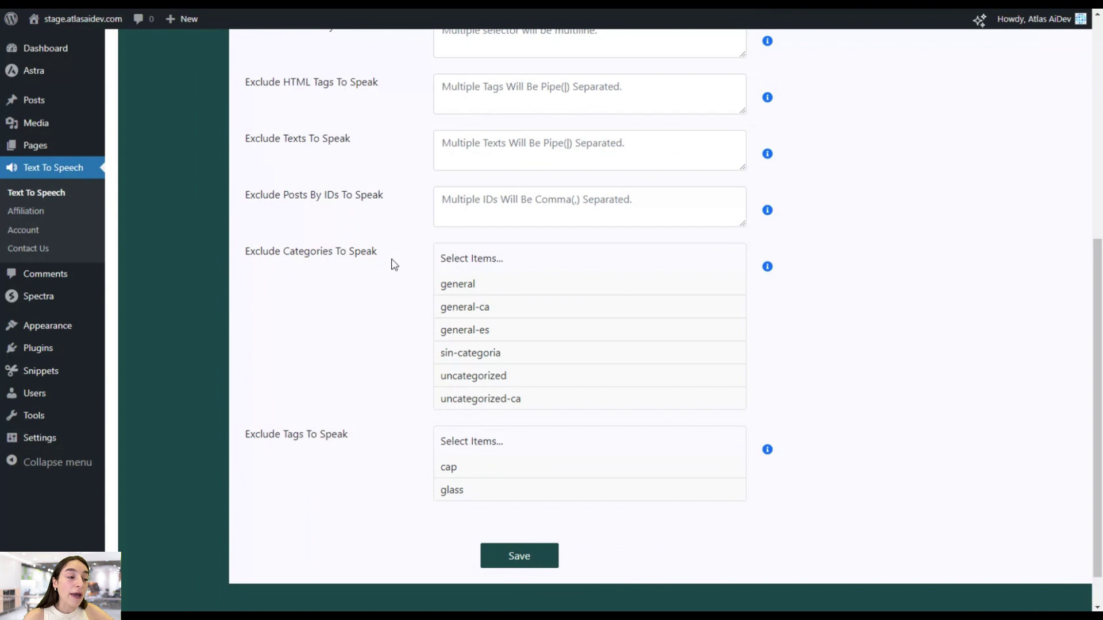
pyautogui.scroll(-1, 480, 339)
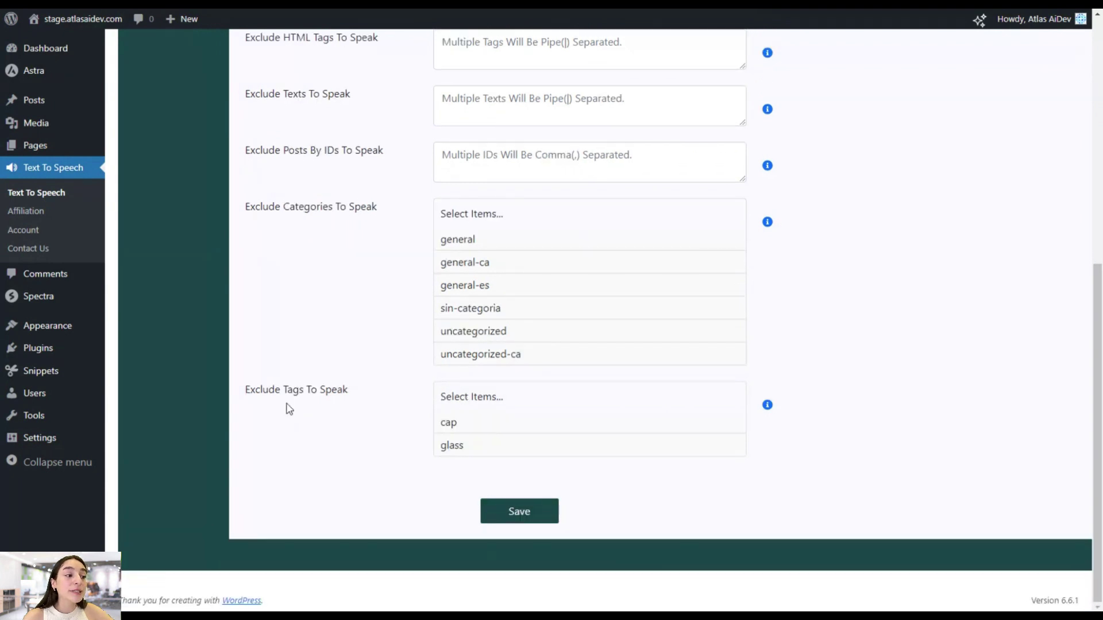
pyautogui.click(518, 511)
pyautogui.scroll(1, 515, 487)
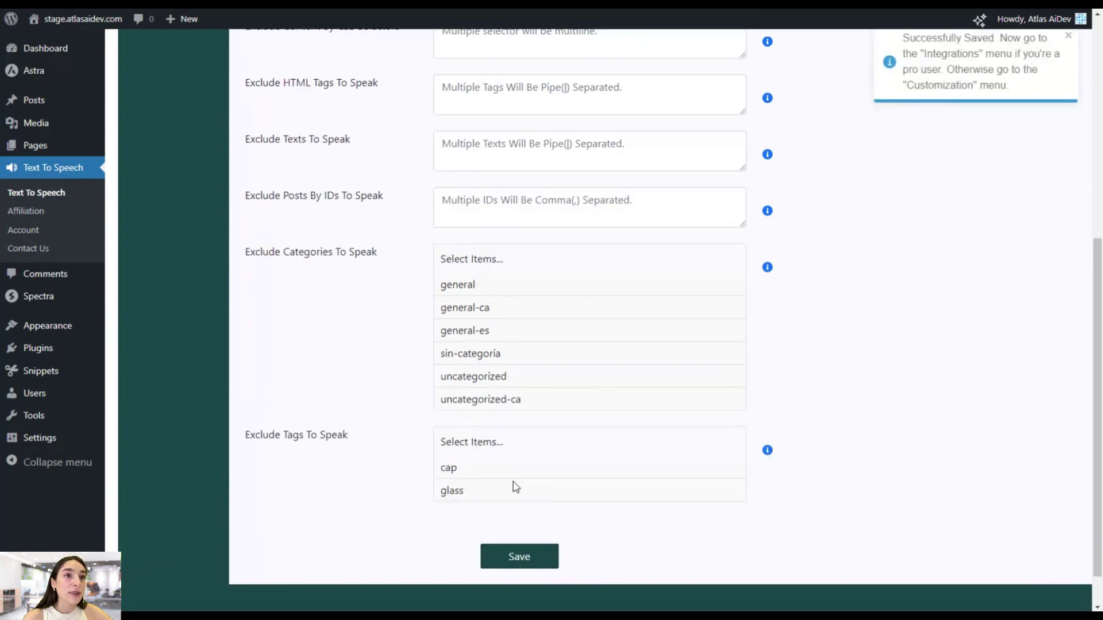
pyautogui.scroll(7, 516, 487)
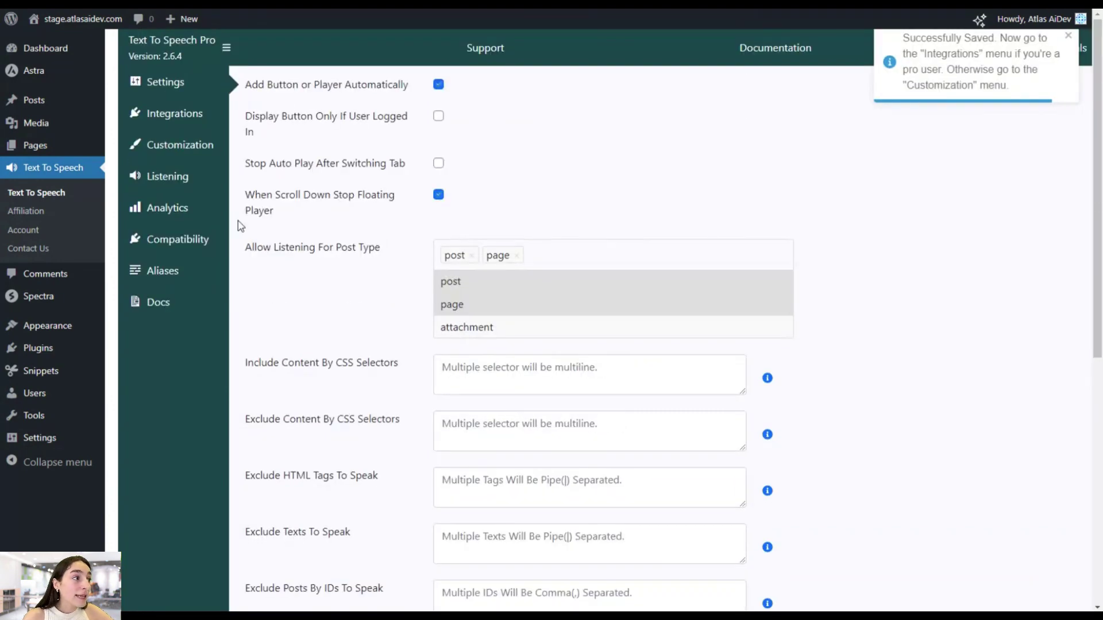
# Step: Show the Integrations page to confirm Google Cloud TTS is selected and authenticated
pyautogui.click(190, 118)
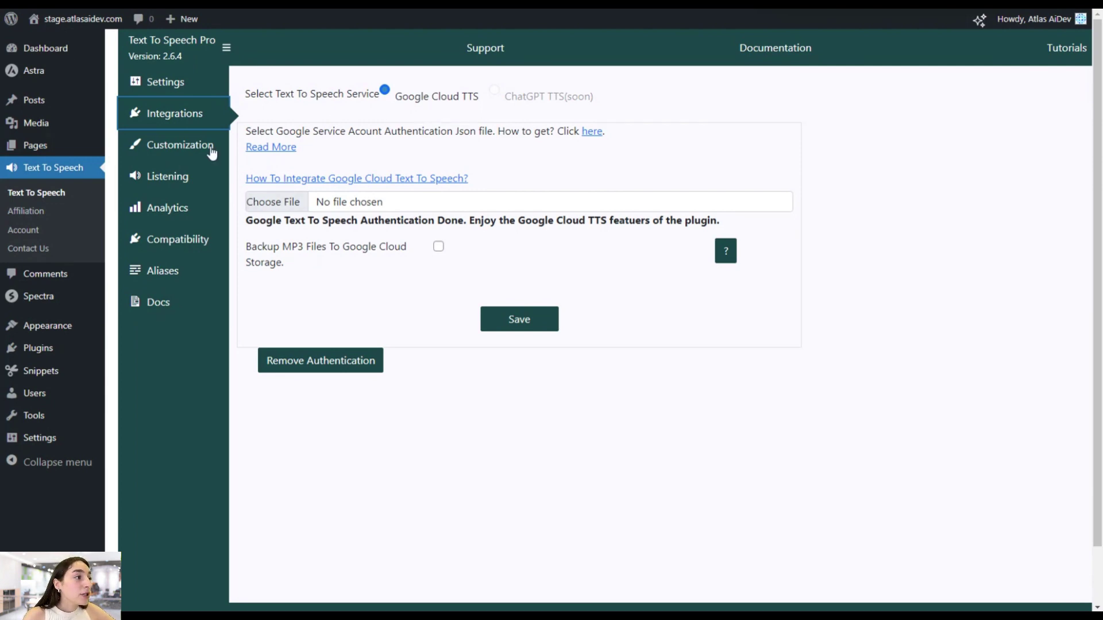
# Step: On Customization, play then pause the Google TTS Pro sample preview and list the player types
pyautogui.click(209, 148)
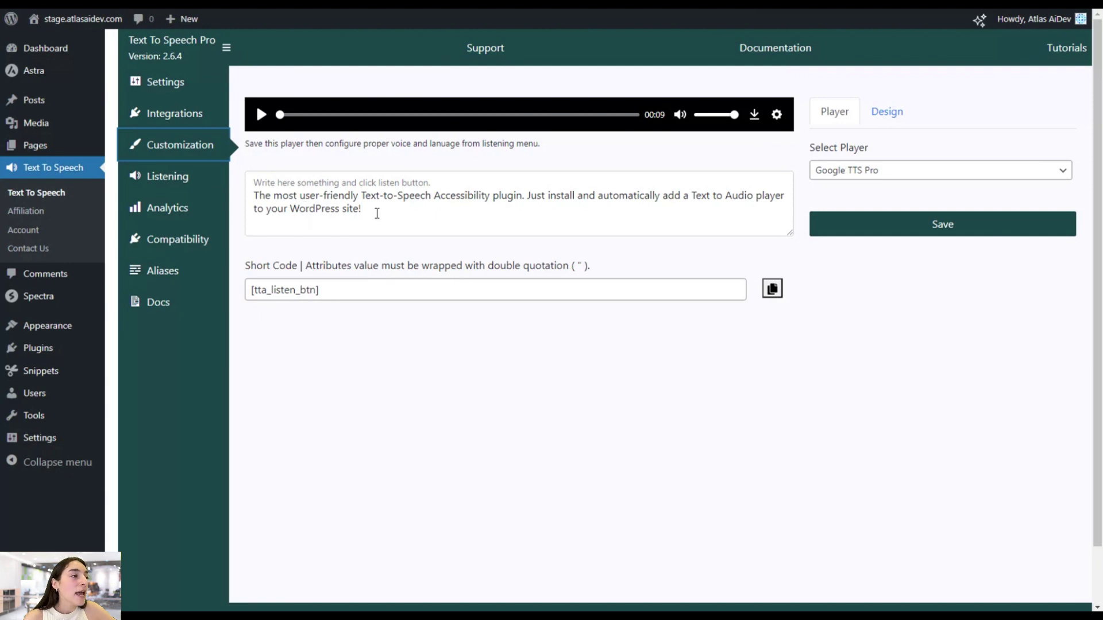
pyautogui.click(263, 122)
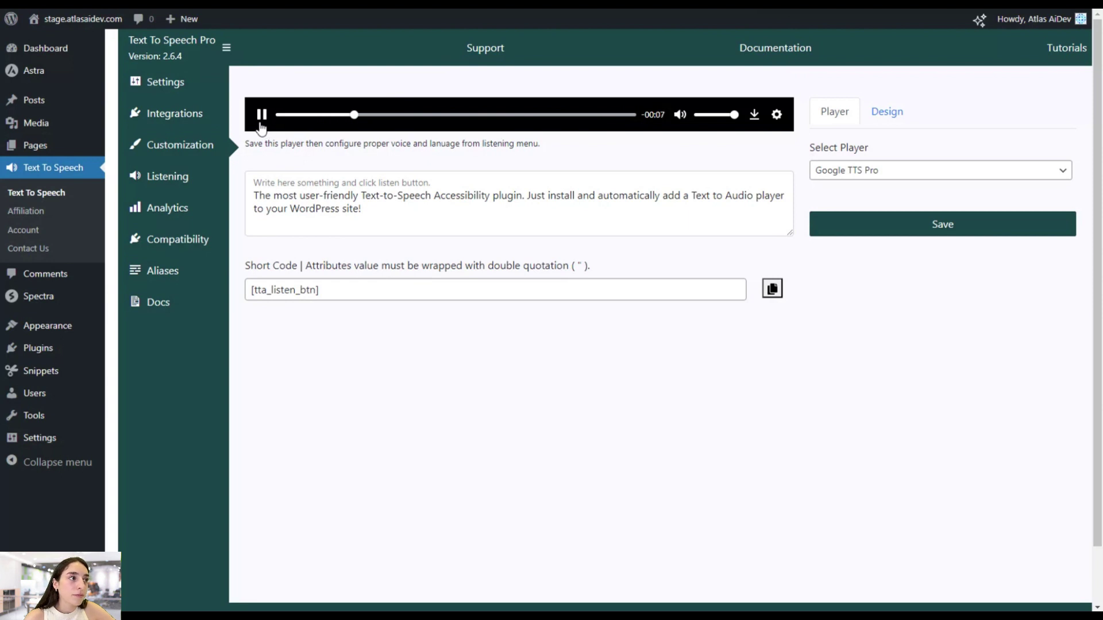
pyautogui.click(261, 121)
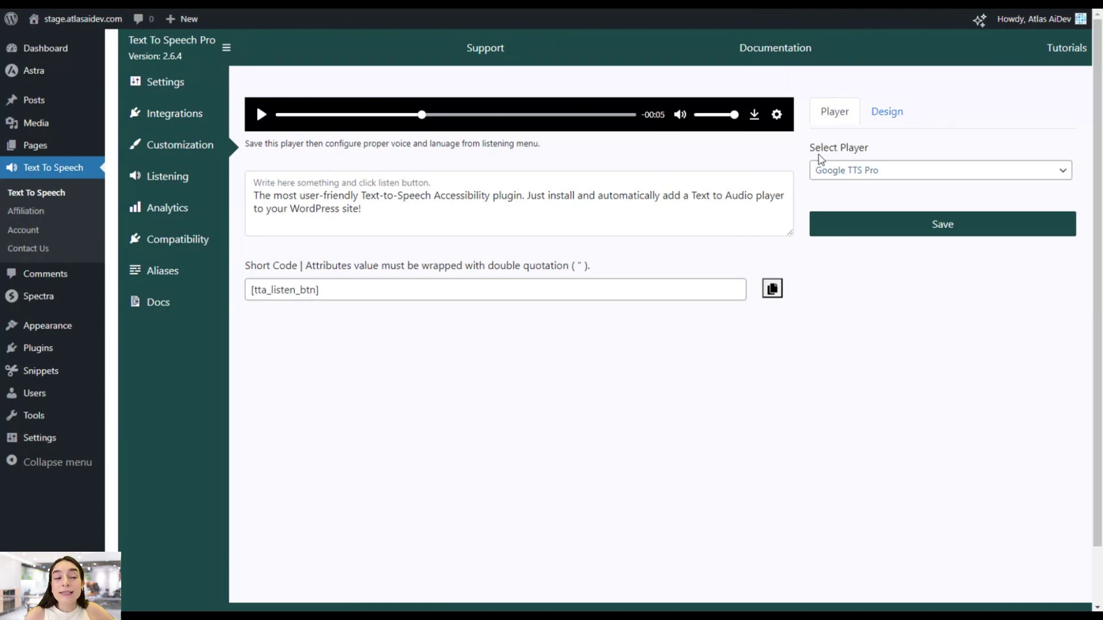
pyautogui.click(853, 174)
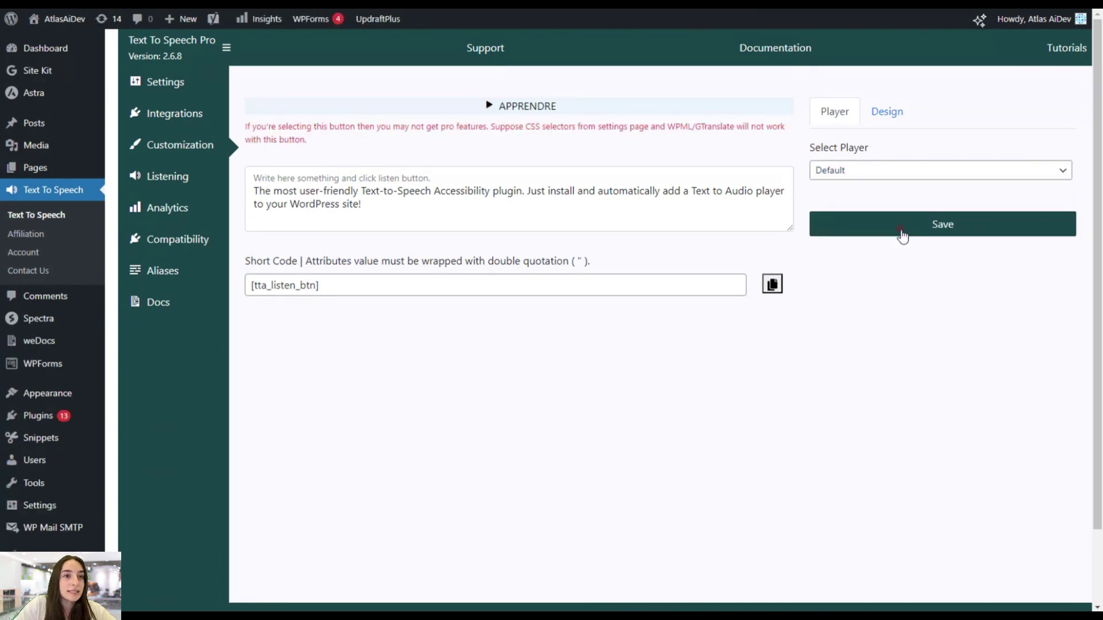
# Step: Save the Default player, then switch Select Player to Default Pro and save again
pyautogui.click(911, 229)
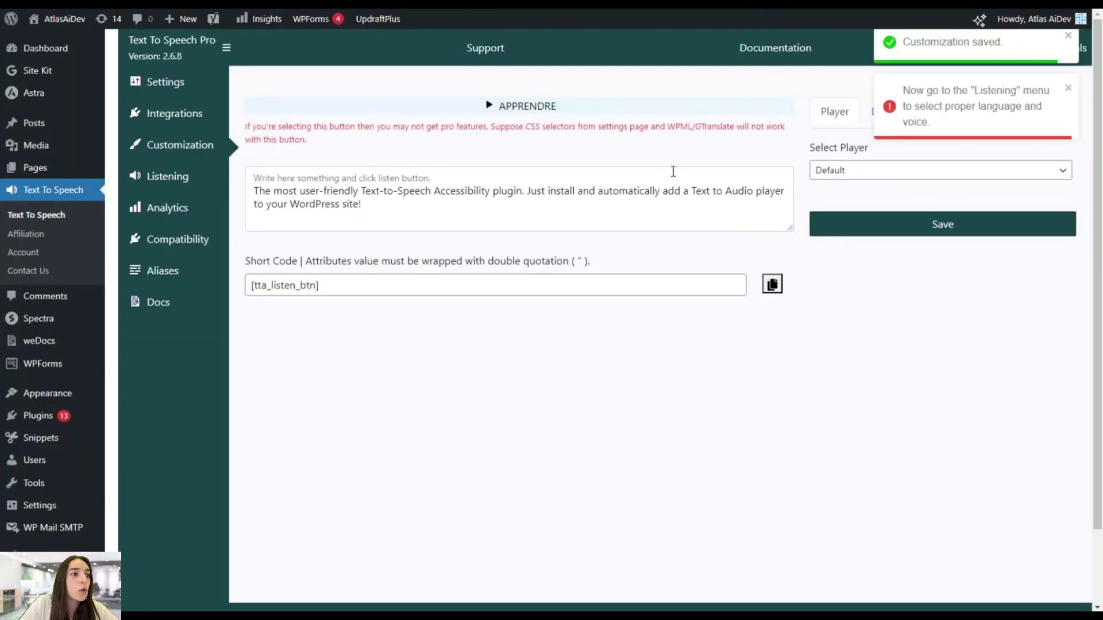
pyautogui.click(823, 171)
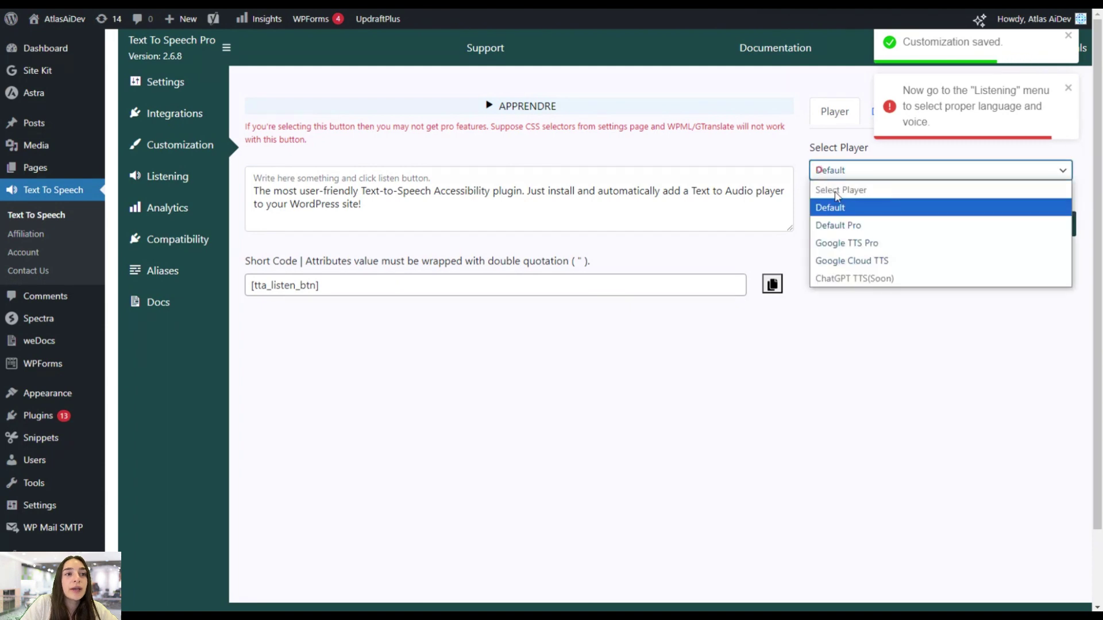
pyautogui.click(842, 226)
pyautogui.click(842, 230)
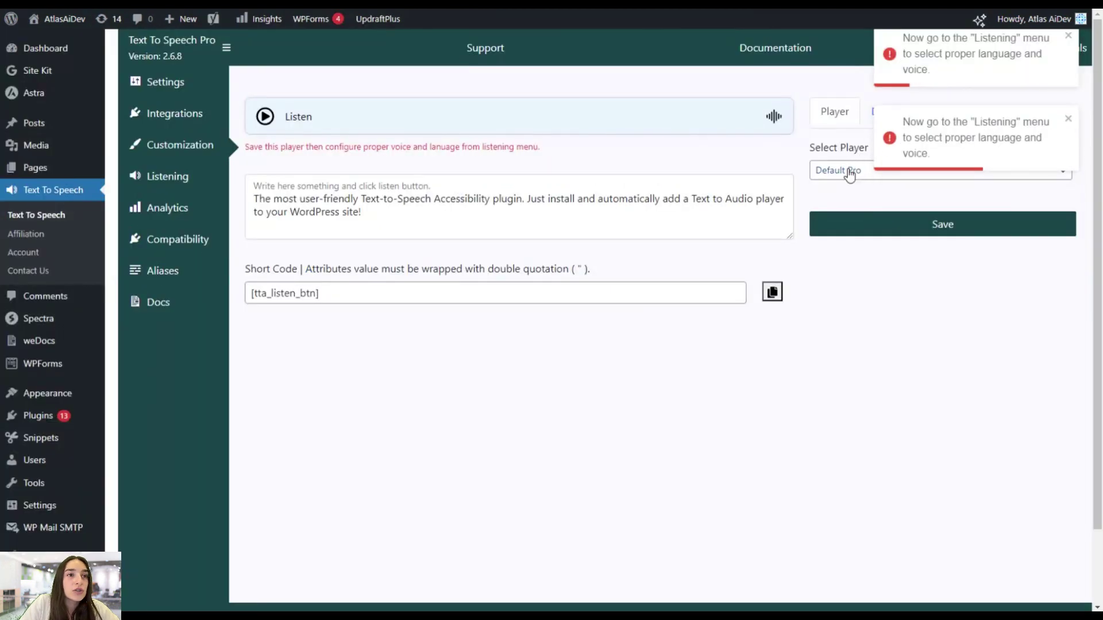
# Step: Save Google TTS Pro as the player and check its full audio bar on the blog post
pyautogui.click(853, 170)
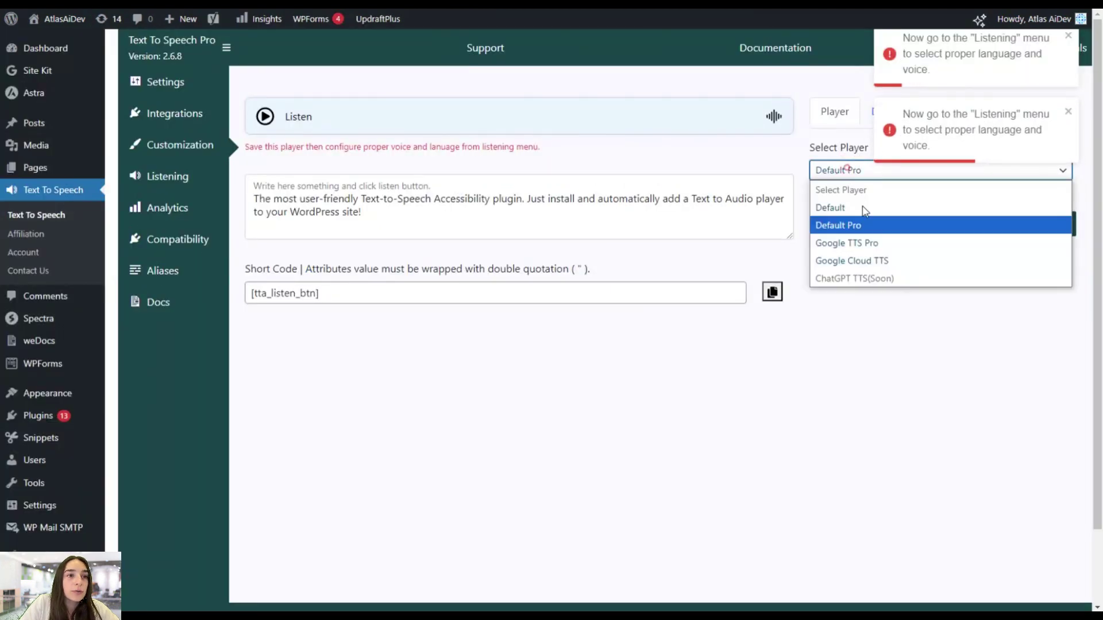
pyautogui.click(863, 245)
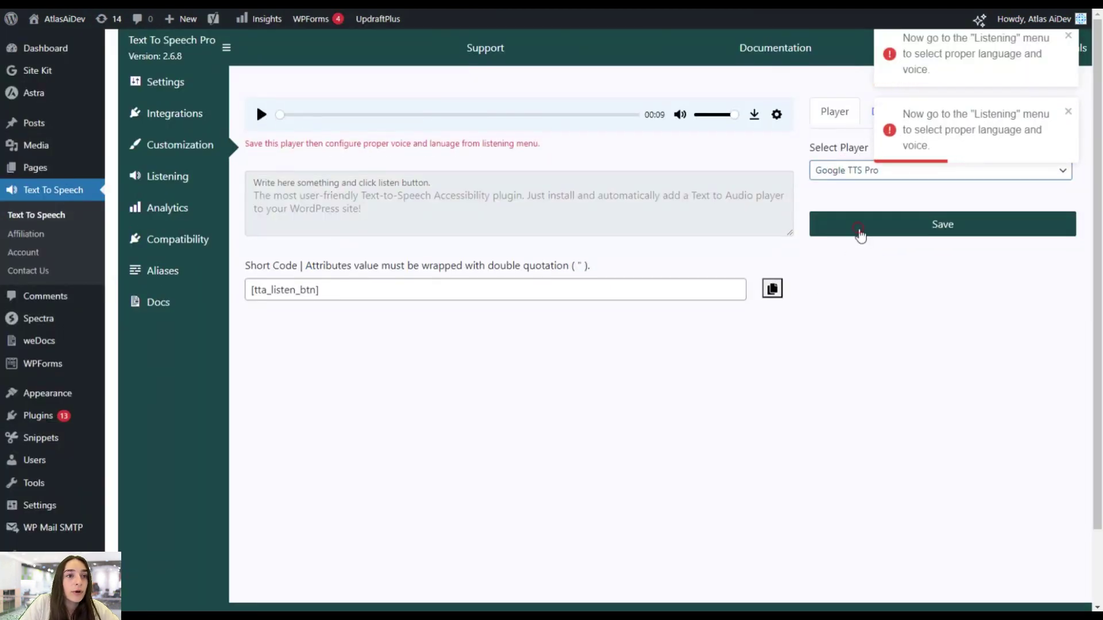
pyautogui.click(860, 236)
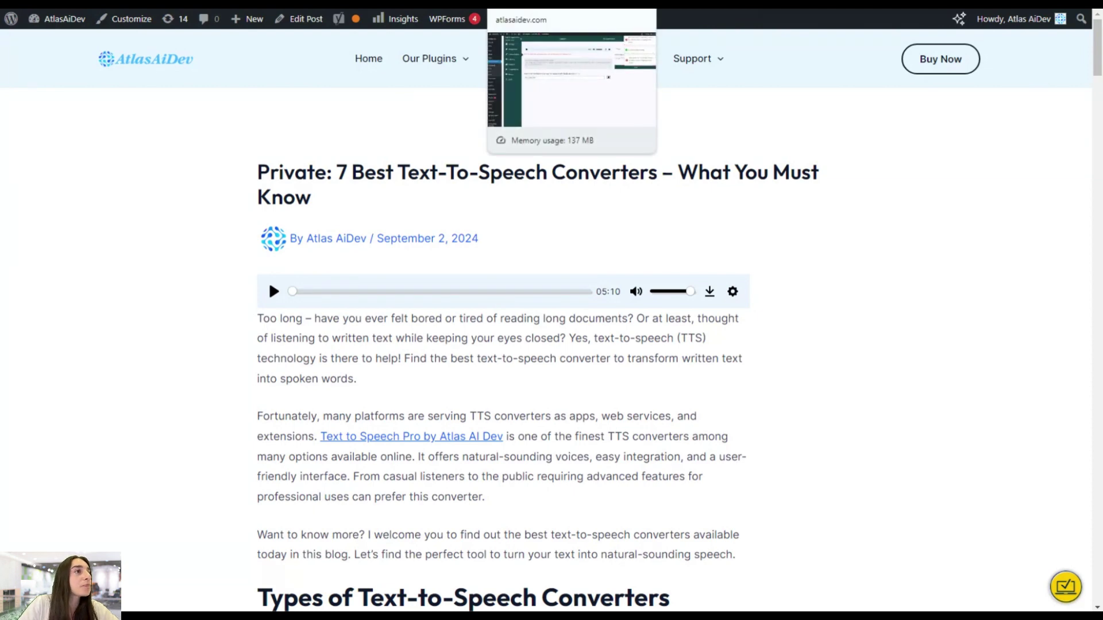
pyautogui.click(528, 4)
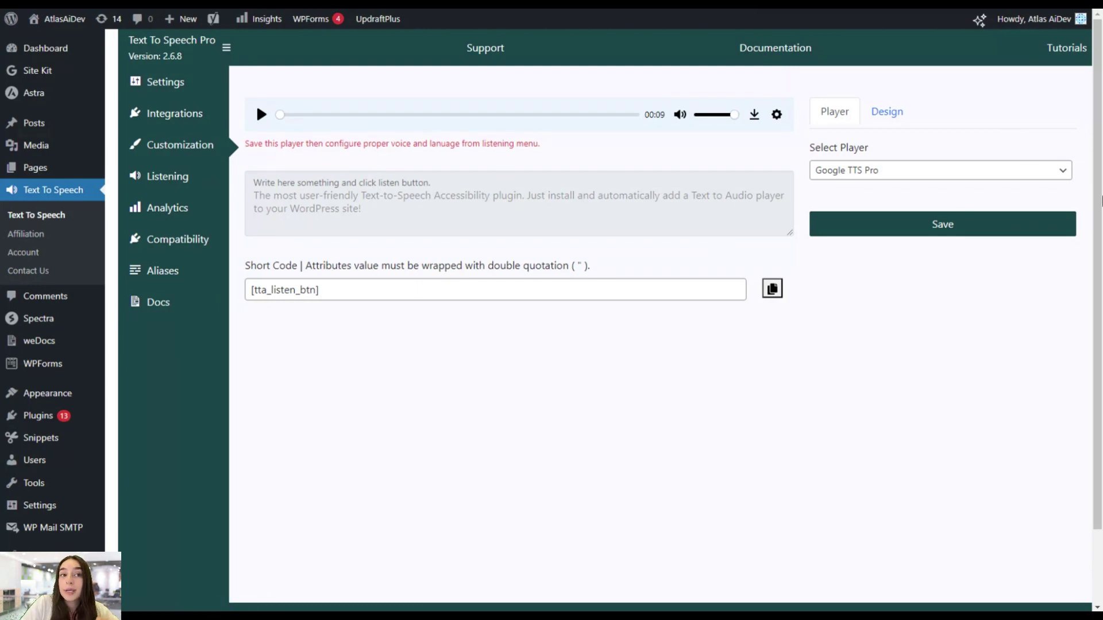
# Step: Set Select Player back to Default and save it
pyautogui.click(831, 173)
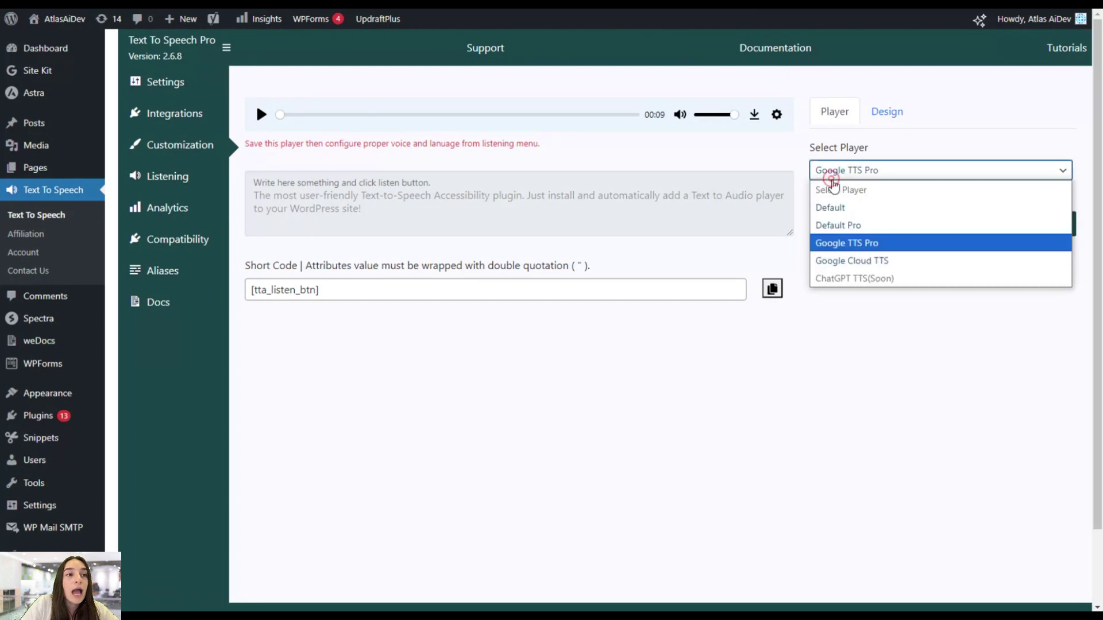
pyautogui.click(839, 207)
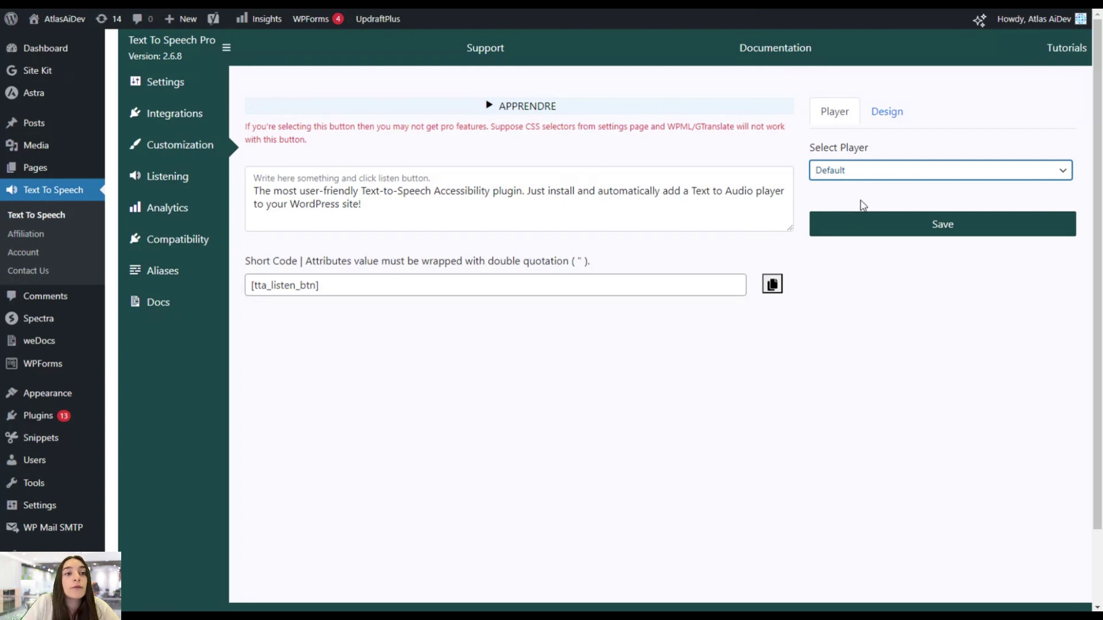
pyautogui.click(874, 216)
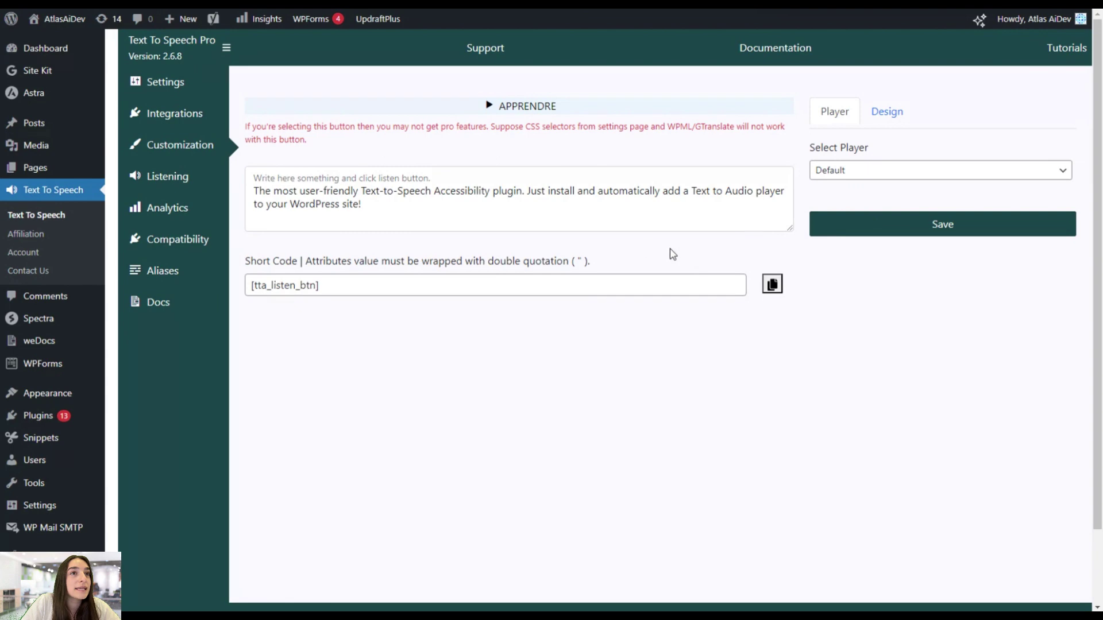
# Step: On the Listening page, review the voice language and voice lists, keeping en-US and Microsoft David
pyautogui.click(180, 177)
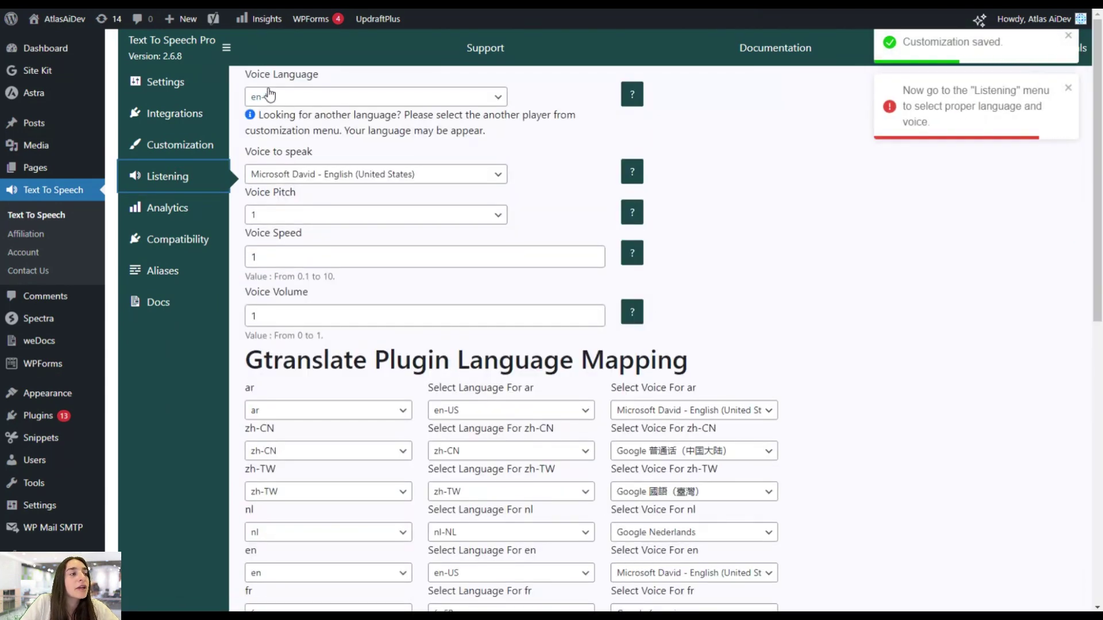
pyautogui.click(272, 97)
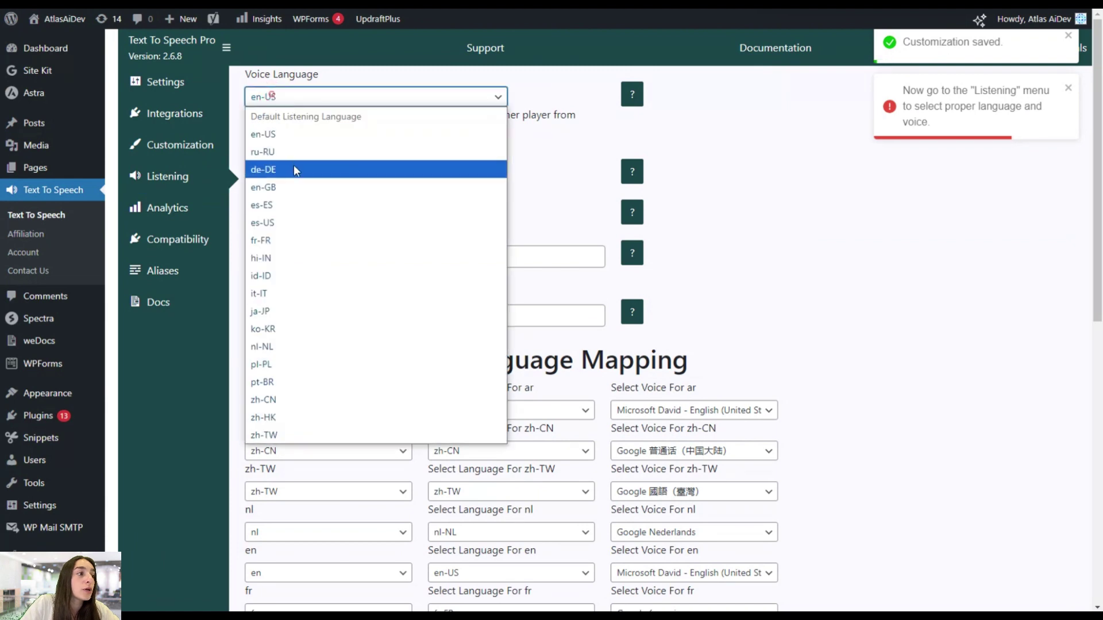
pyautogui.click(550, 93)
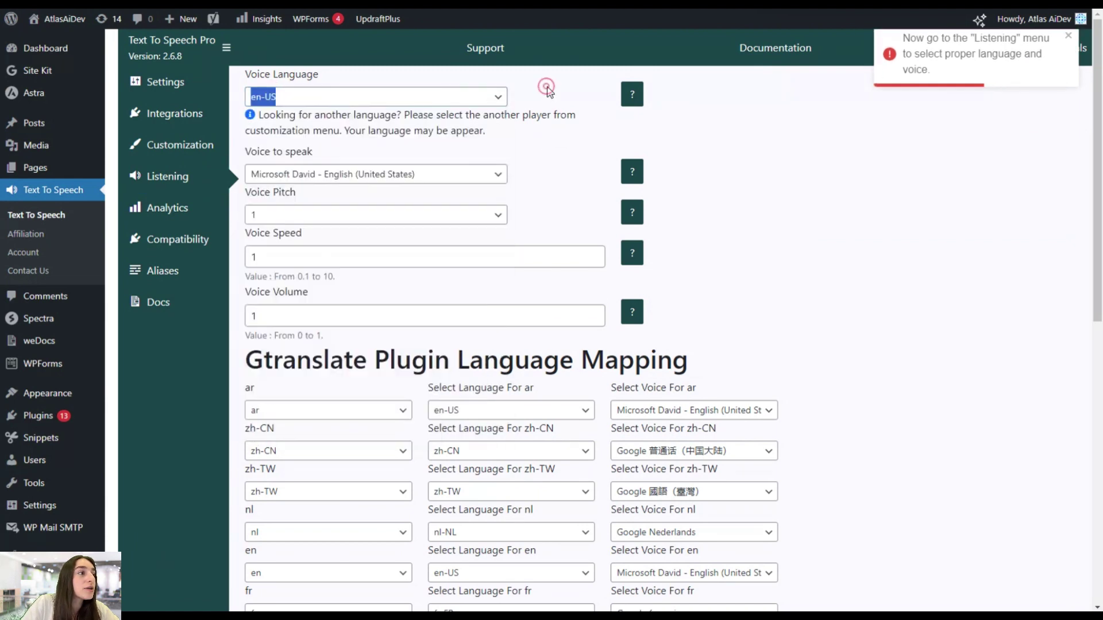
pyautogui.click(304, 175)
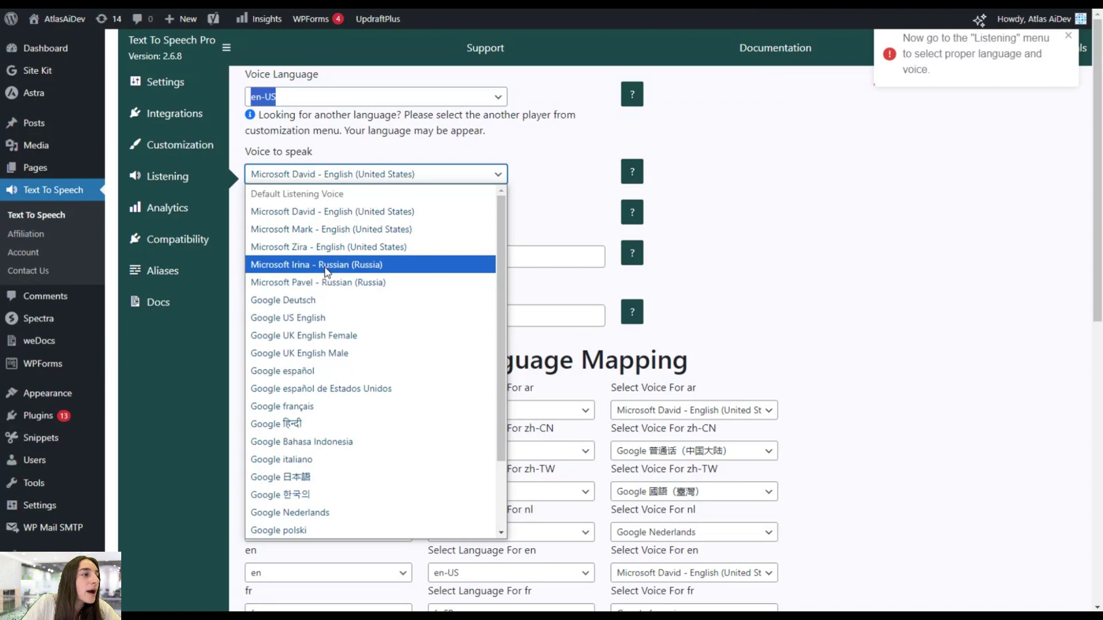
pyautogui.scroll(-2, 333, 402)
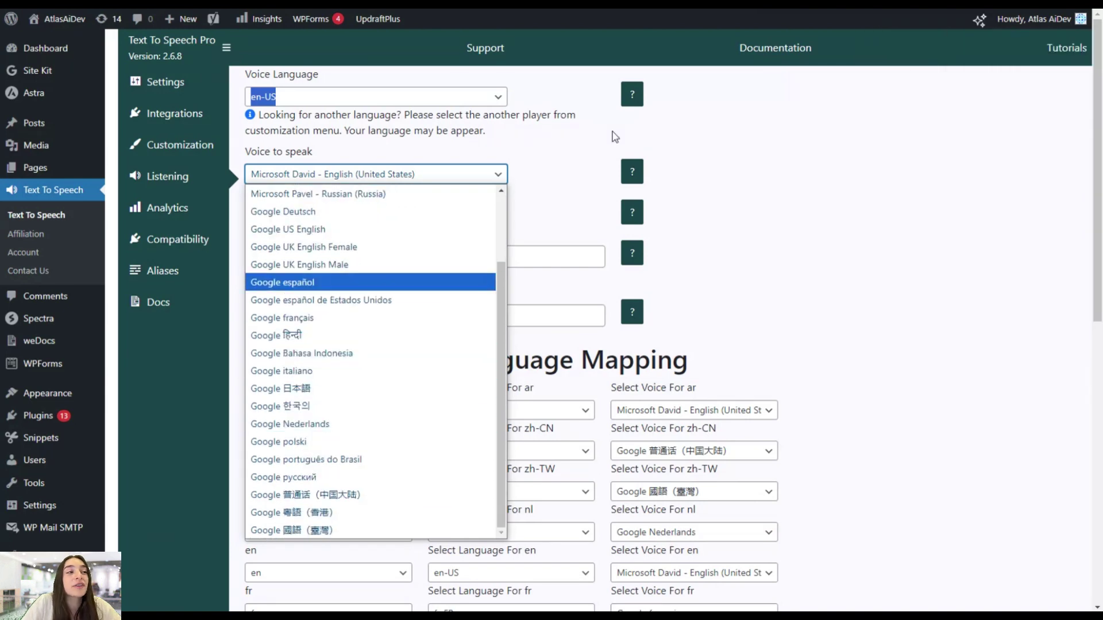
pyautogui.click(610, 143)
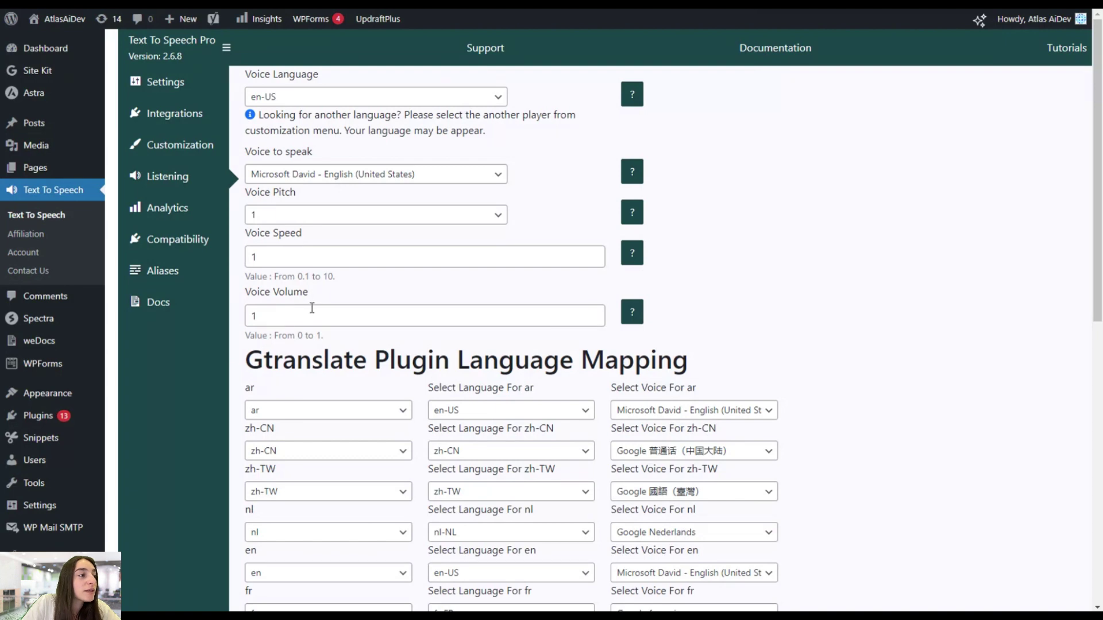
# Step: Save Google TTS Pro in Select Player, then view the Listening page with English voice language
pyautogui.click(185, 150)
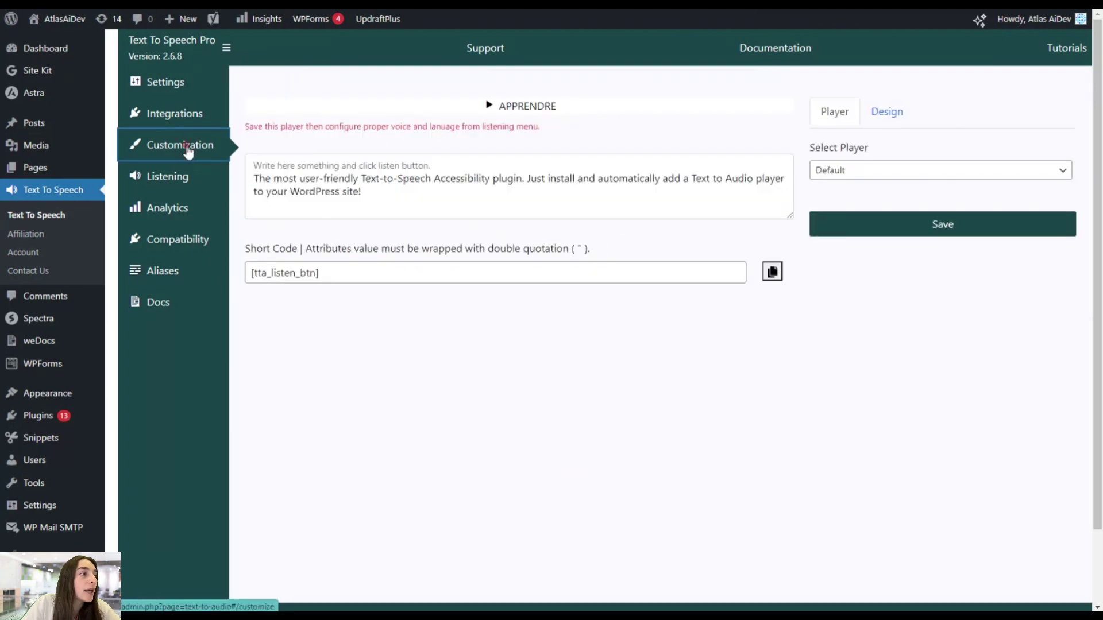
pyautogui.click(818, 170)
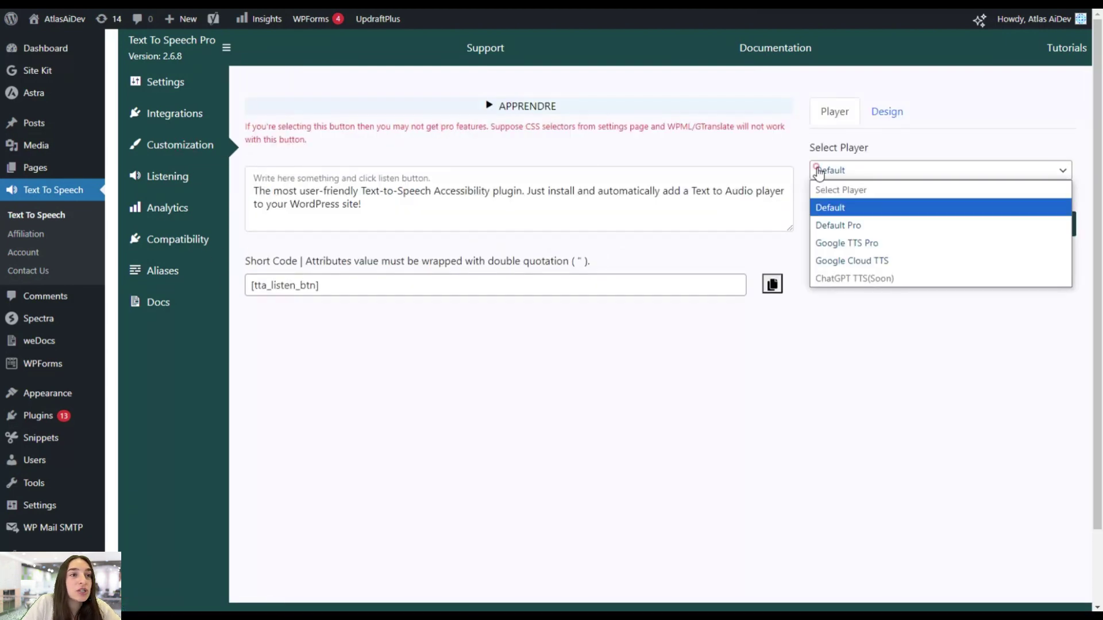
pyautogui.click(844, 242)
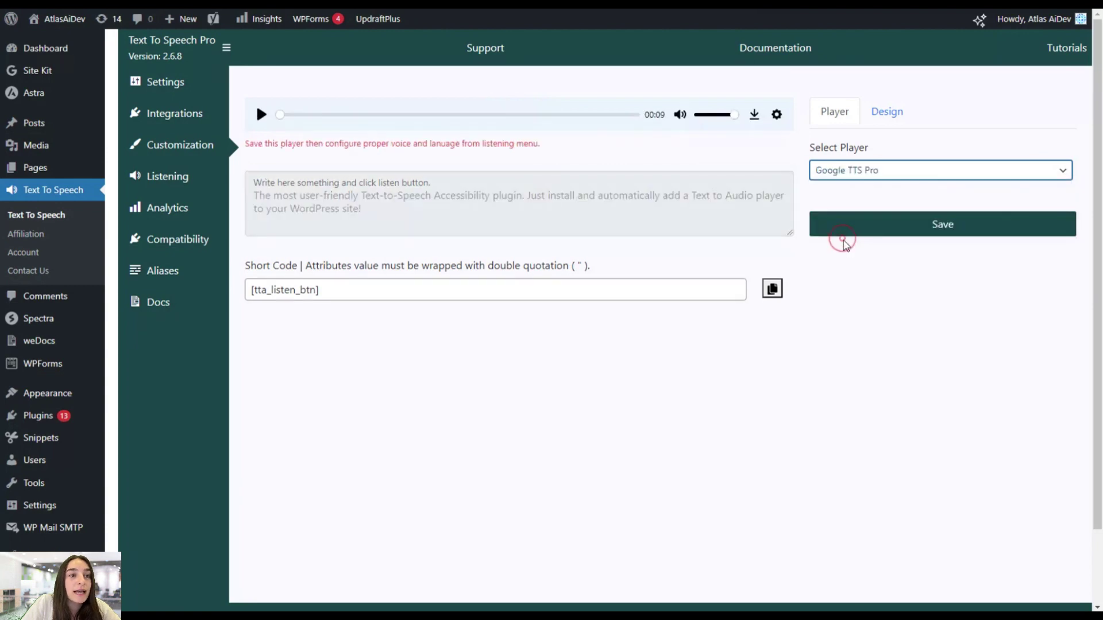
pyautogui.click(847, 237)
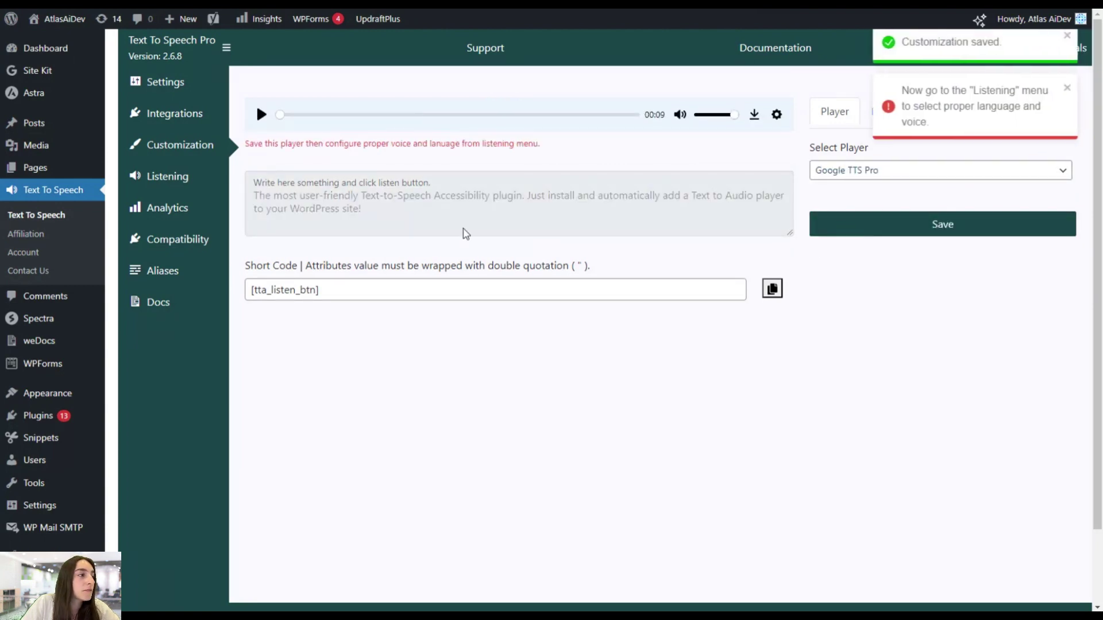
pyautogui.click(179, 189)
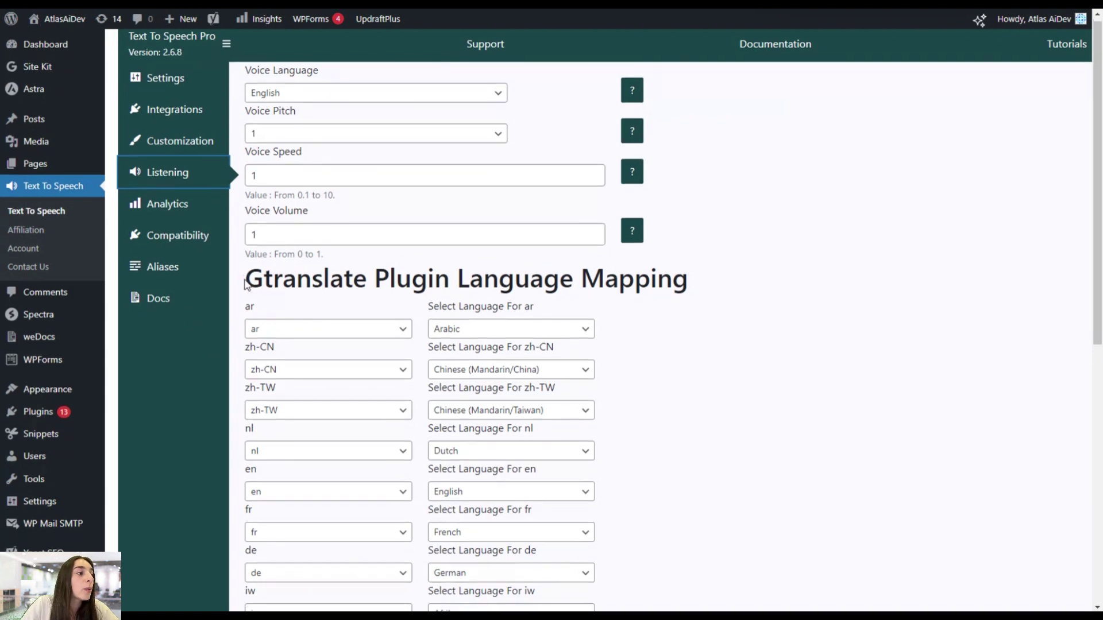
# Step: Highlight the Gtranslate Plugin Language Mapping heading on the Listening page
pyautogui.scroll(-2, 245, 253)
pyautogui.moveTo(254, 154); pyautogui.dragTo(707, 181)
pyautogui.click(705, 177)
pyautogui.scroll(3, 248, 180)
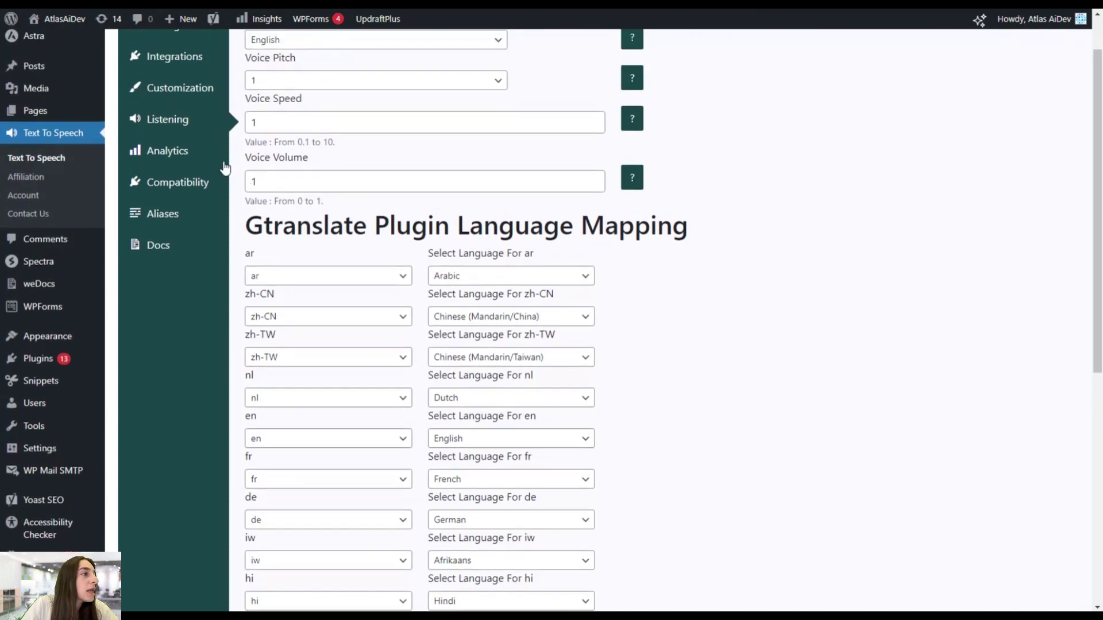
# Step: Keep Google TTS Pro selected as the player in Customization
pyautogui.click(180, 144)
pyautogui.click(879, 170)
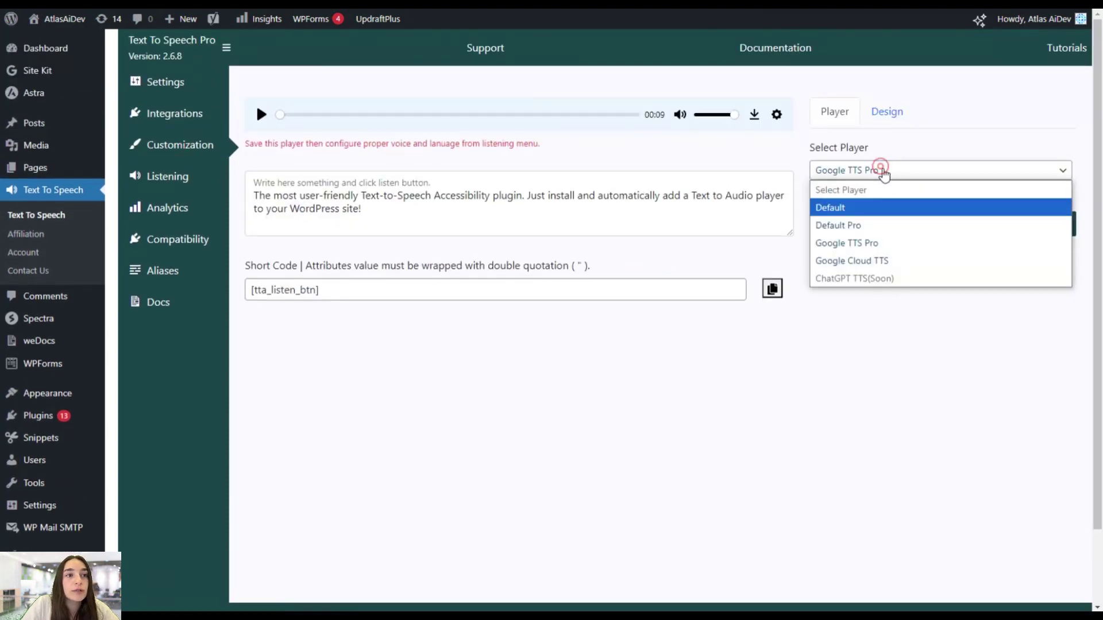
pyautogui.click(795, 247)
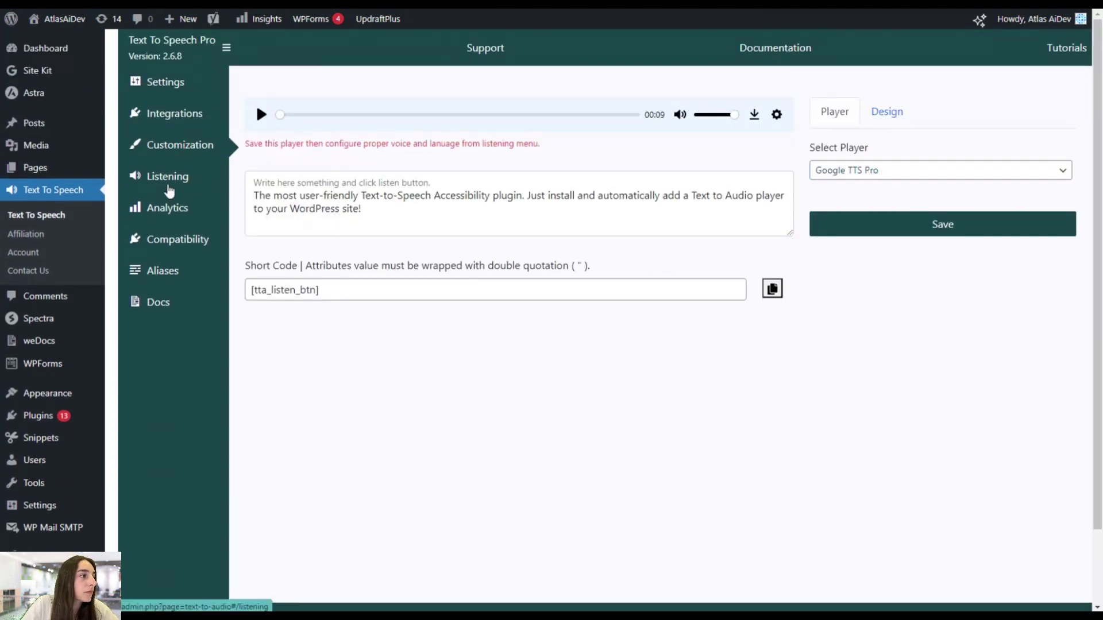
# Step: Scroll through the Listening page's GTranslate mappings, such as ar–Arabic, fr–French and de–German
pyautogui.click(166, 176)
pyautogui.scroll(-1, 274, 323)
pyautogui.scroll(-4, 274, 322)
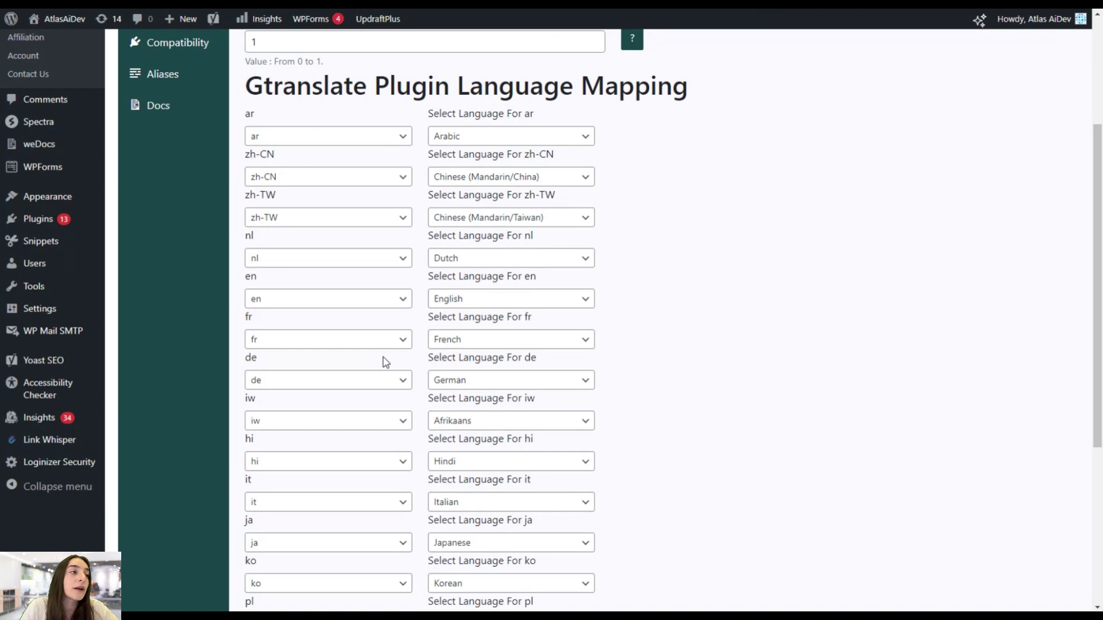
pyautogui.scroll(3, 320, 298)
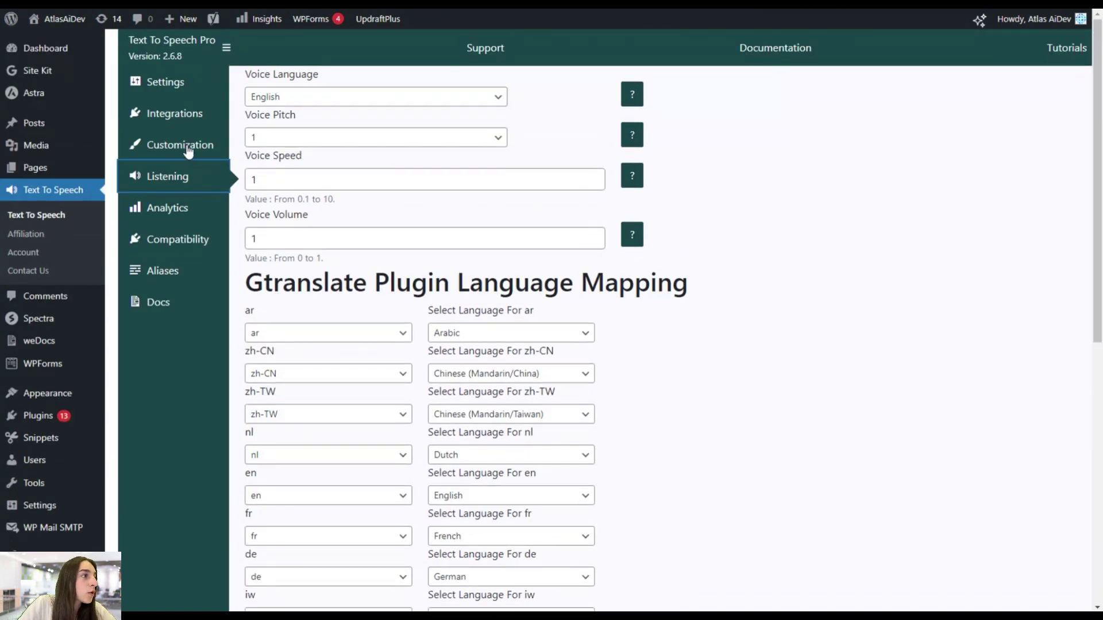
# Step: On the Customization page, choose Google TTS Pro as the player and save it
pyautogui.click(188, 150)
pyautogui.click(824, 172)
pyautogui.click(850, 239)
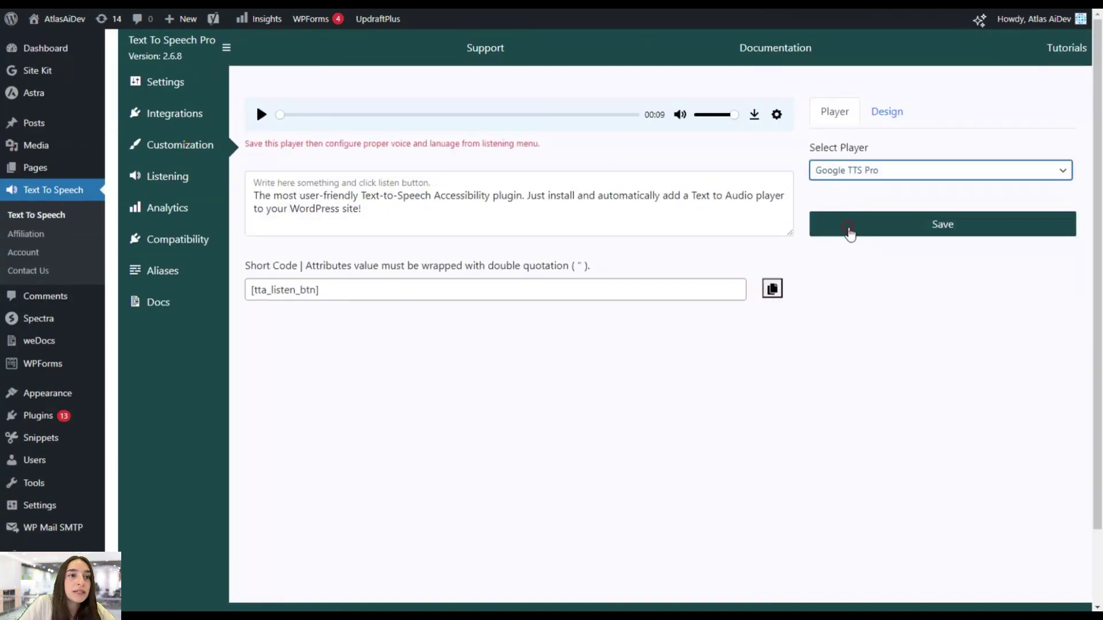
pyautogui.click(855, 225)
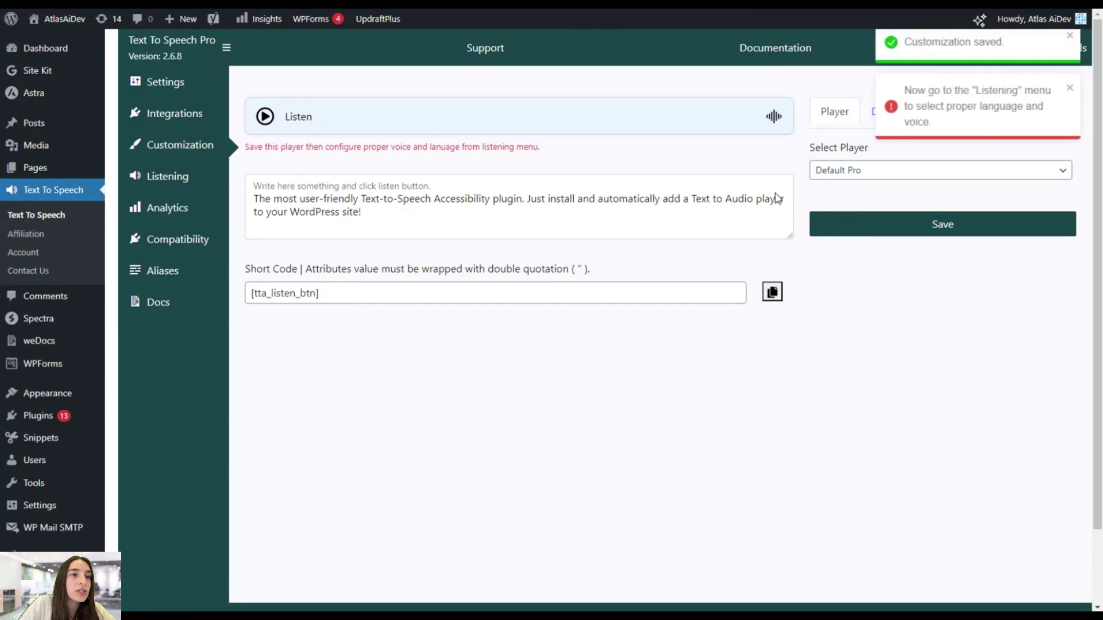
pyautogui.scroll(-4, 402, 373)
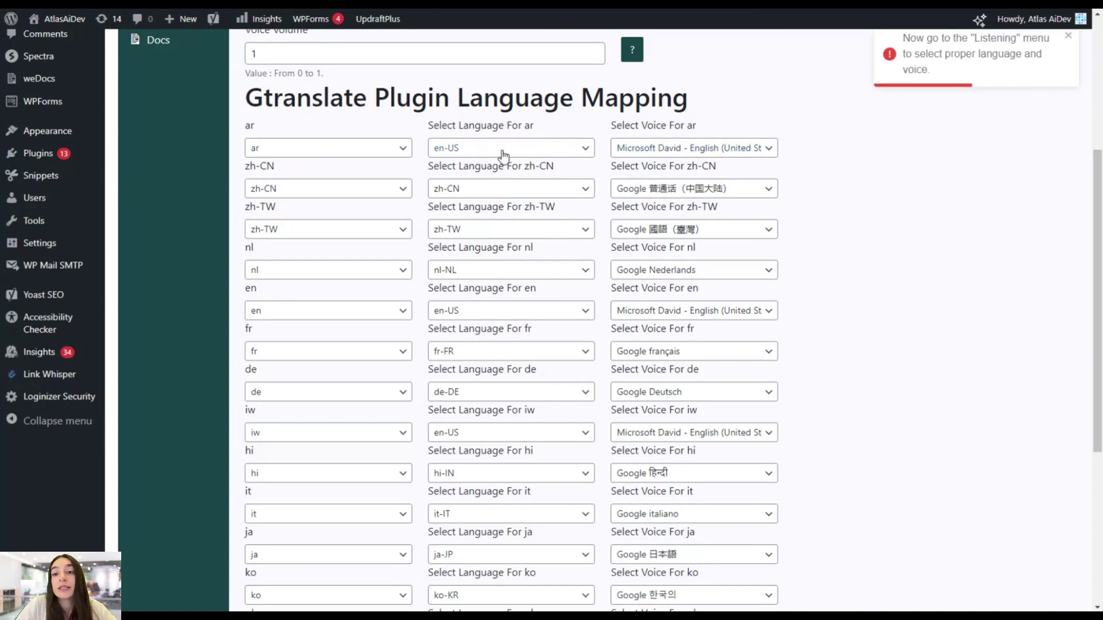
pyautogui.scroll(5, 503, 155)
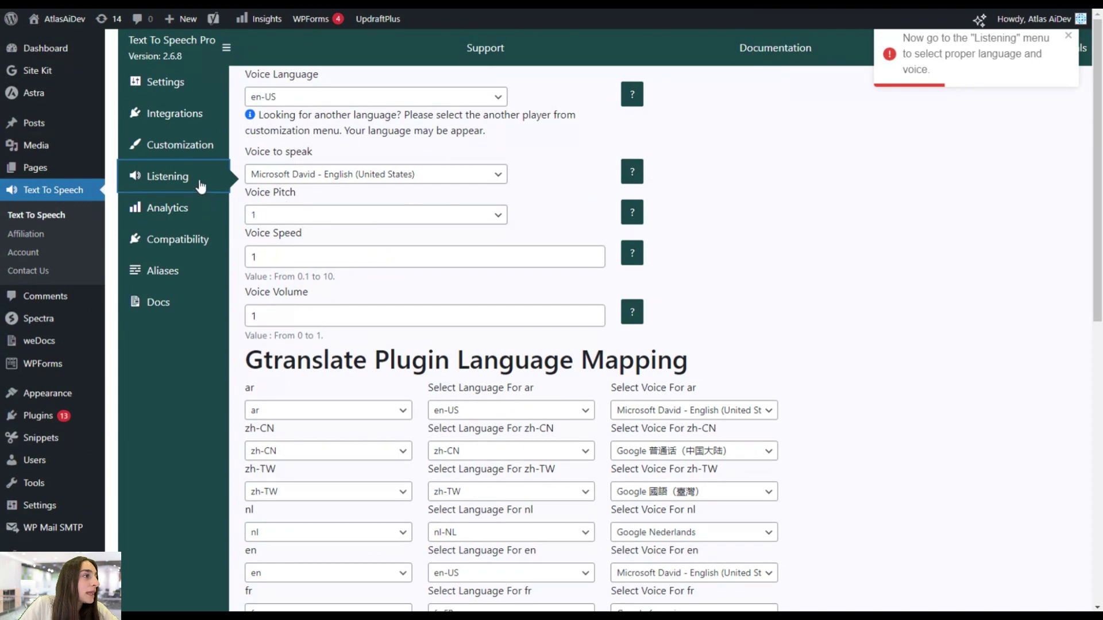
# Step: Re-save Google TTS Pro as the player, then go to the Listening voice settings
pyautogui.click(198, 147)
pyautogui.click(825, 169)
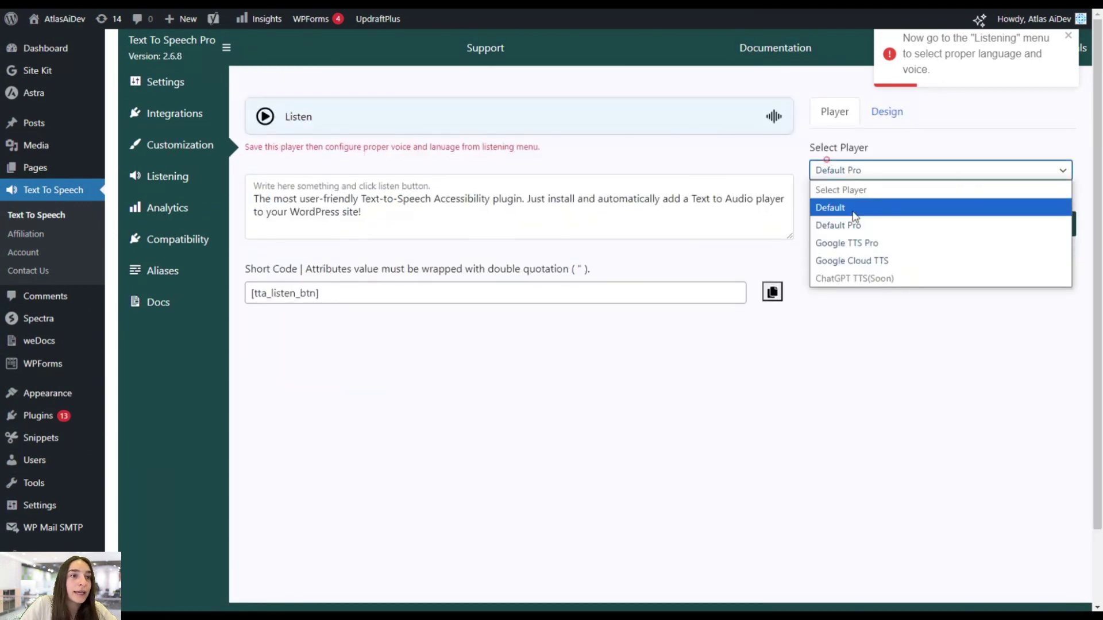
pyautogui.click(847, 243)
pyautogui.click(854, 224)
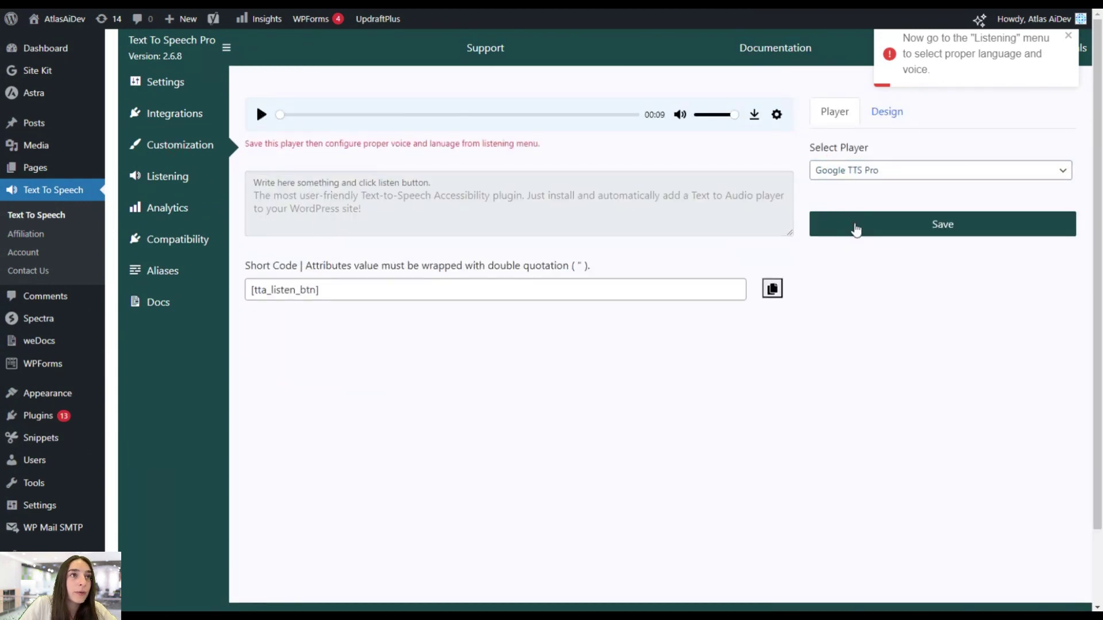
pyautogui.click(183, 187)
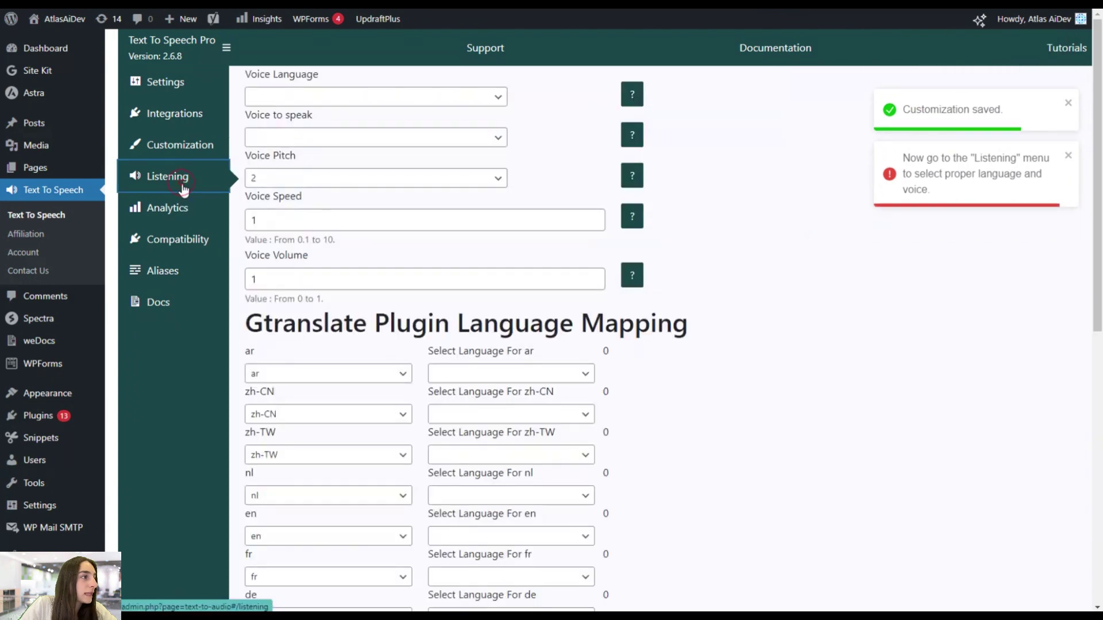
pyautogui.scroll(-4, 389, 356)
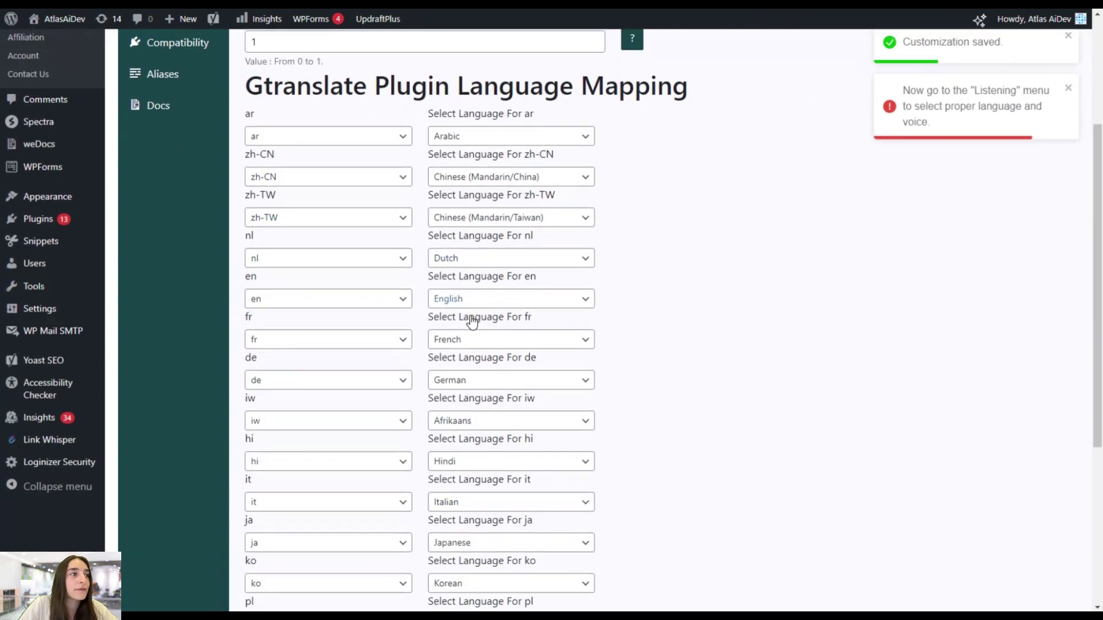
pyautogui.scroll(2, 472, 322)
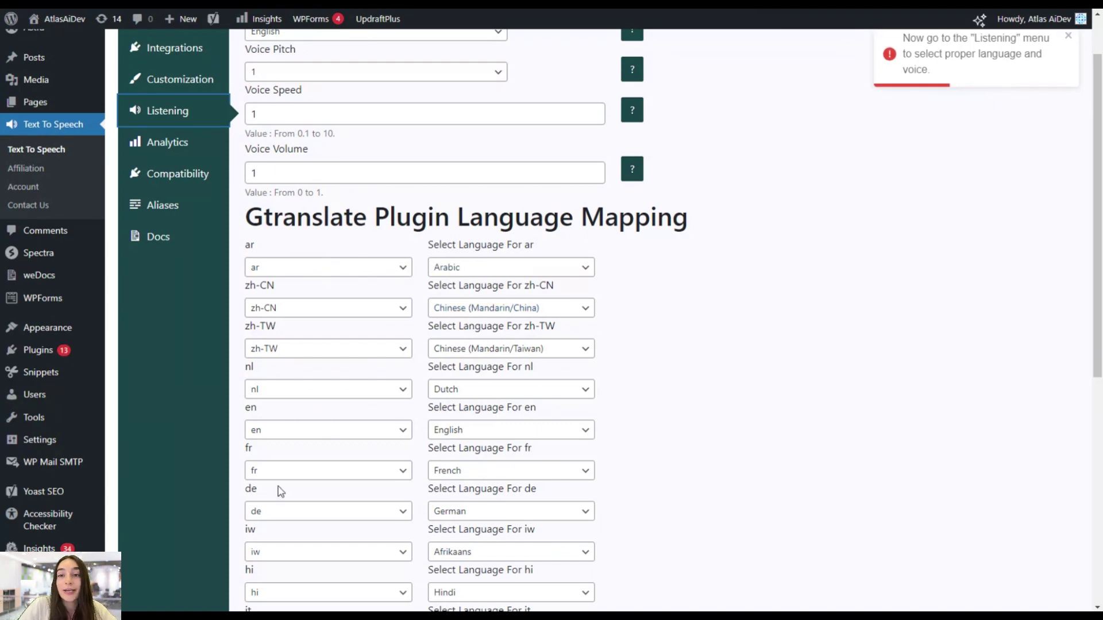
pyautogui.scroll(1, 300, 460)
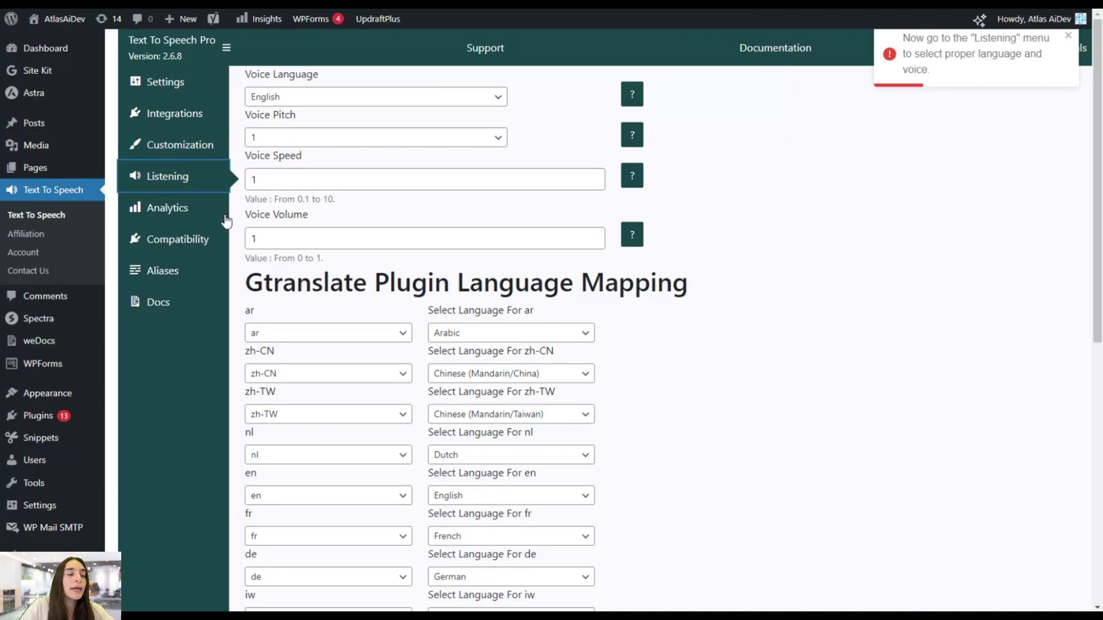
pyautogui.hotkey('ctrl', 'Tab')
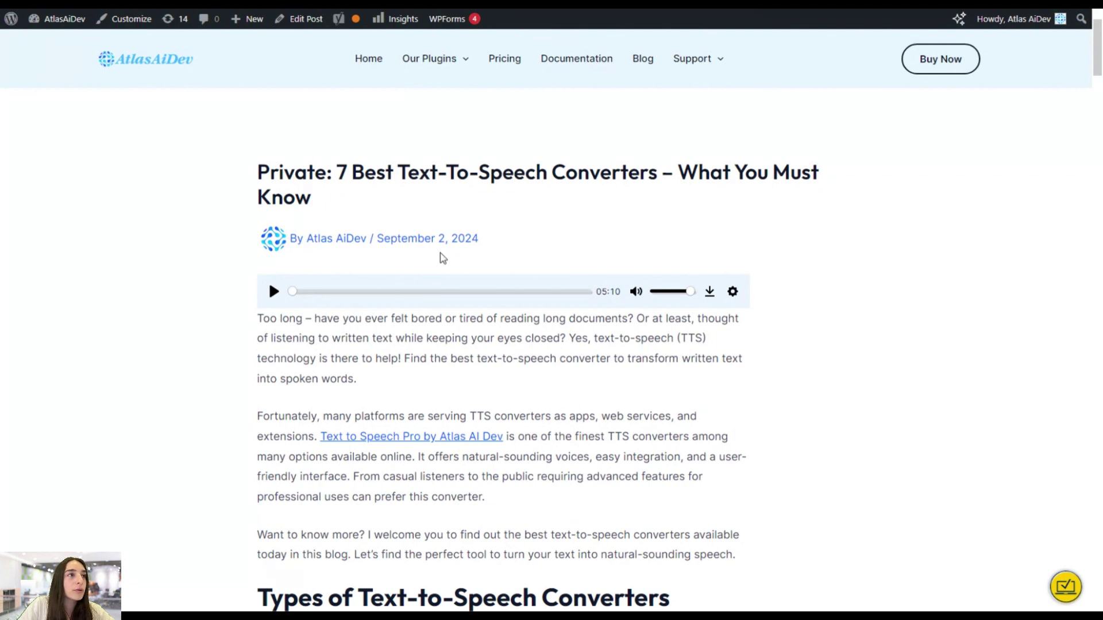
pyautogui.hotkey('ctrl', 'Tab')
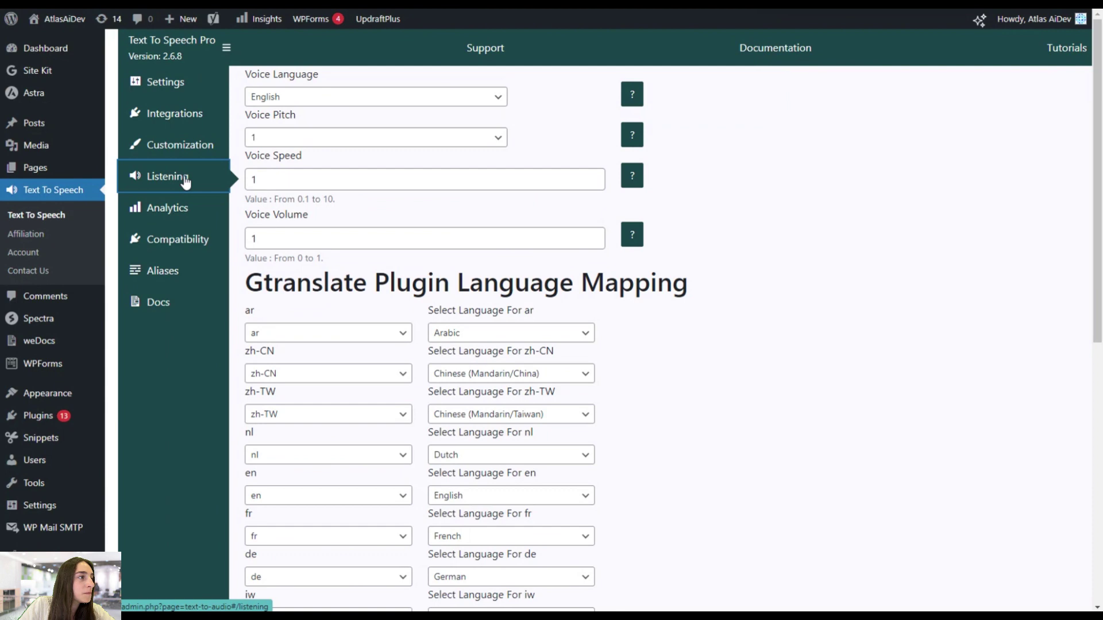
# Step: On the Customization page, choose Default in Select Player and save it
pyautogui.click(156, 147)
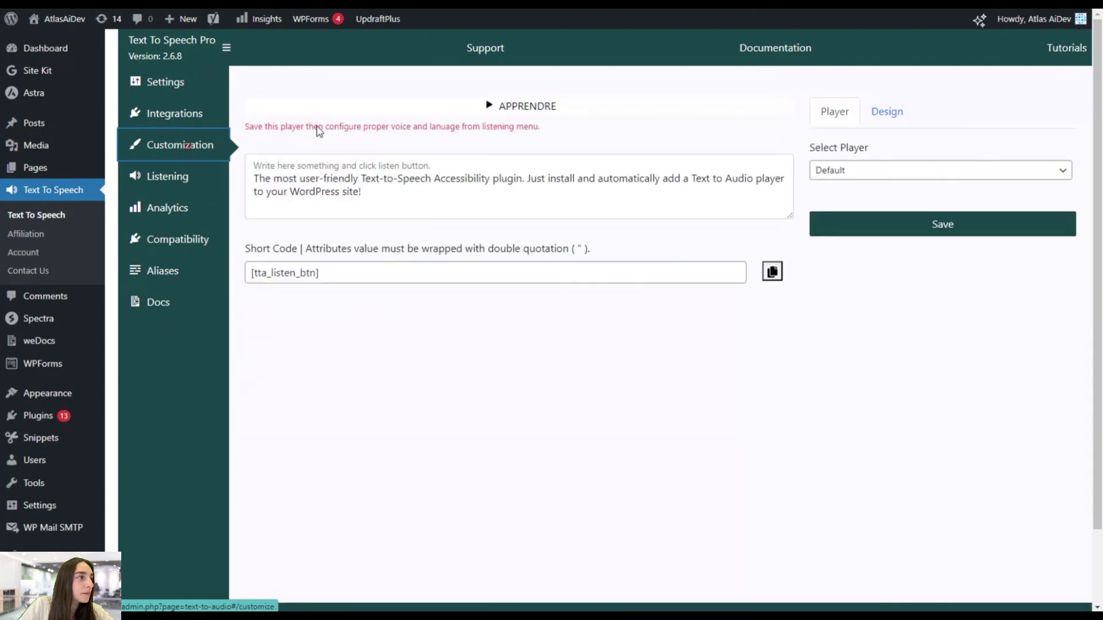
pyautogui.click(863, 173)
pyautogui.click(847, 206)
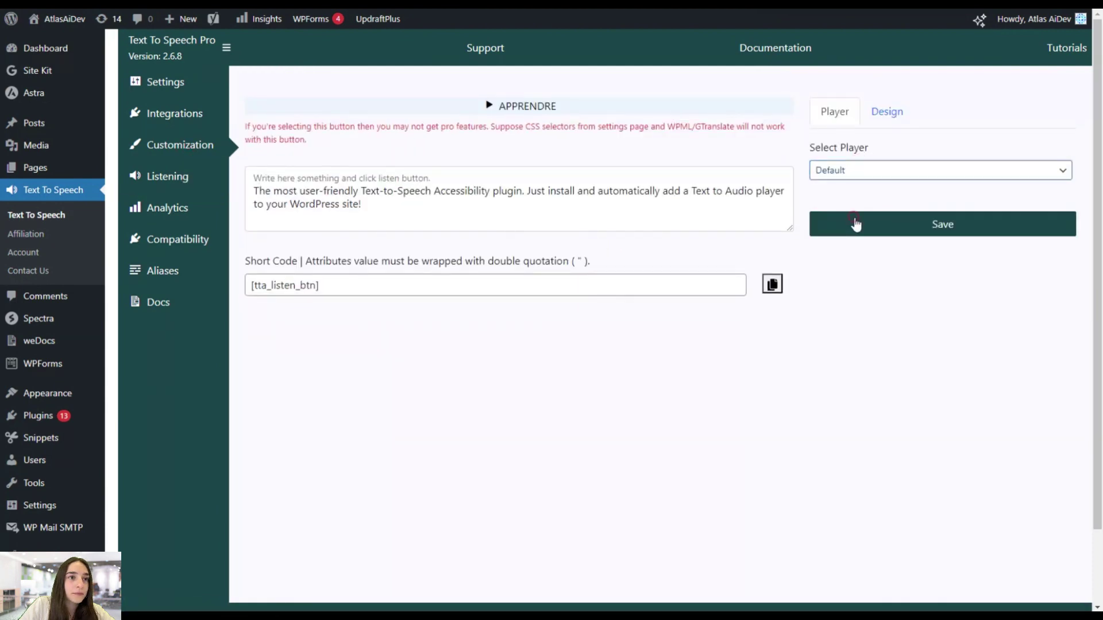
pyautogui.click(856, 224)
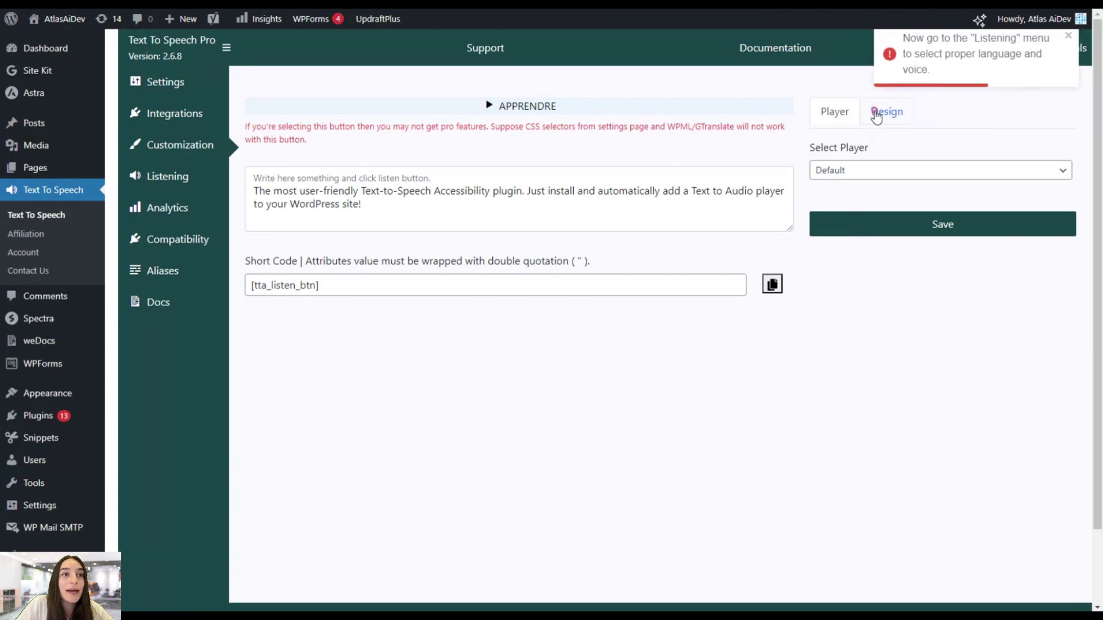
# Step: Paste the forum's listen-button CSS (padding 8px 16px) into the Design tab's Custom CSS and save
pyautogui.click(876, 115)
pyautogui.click(838, 313)
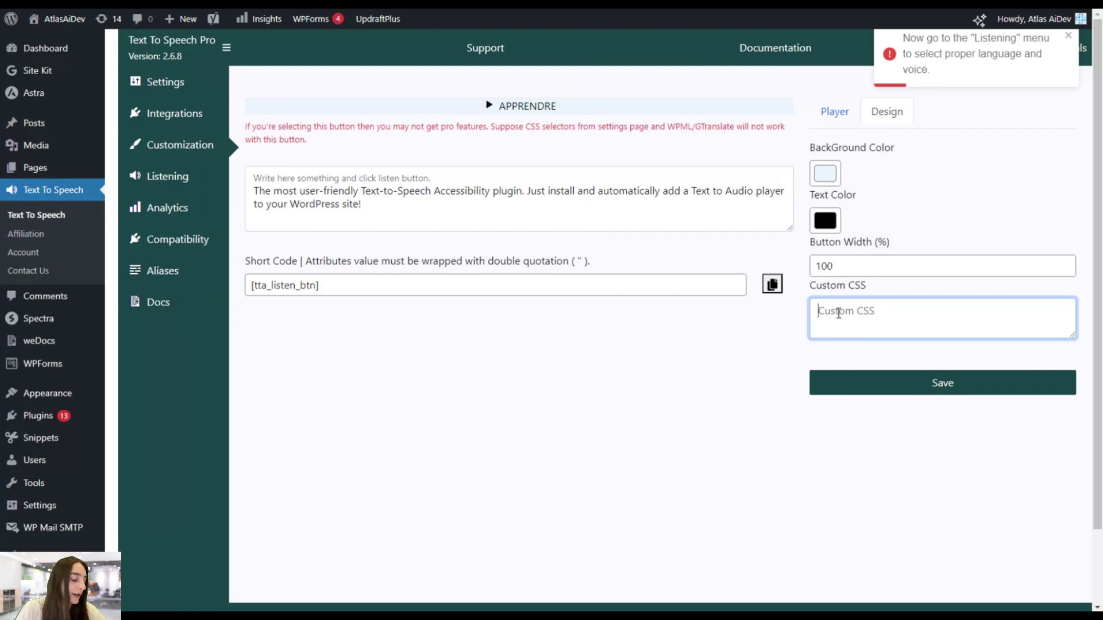
pyautogui.hotkey('ctrl', 'v')
pyautogui.scroll(4, 838, 313)
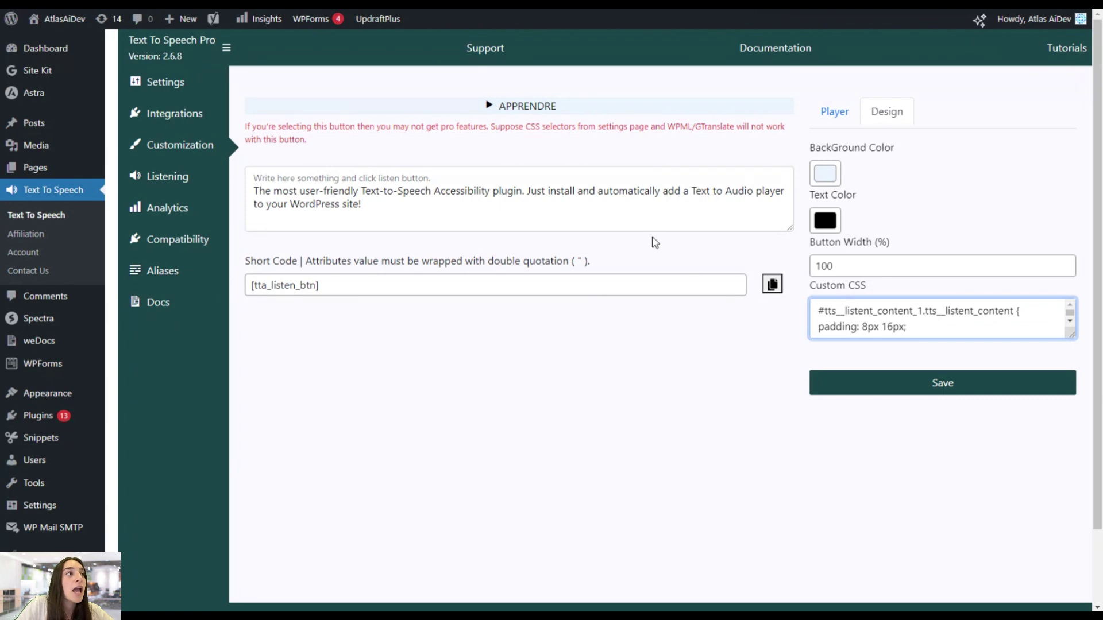
pyautogui.hotkey('ctrl', 'Tab')
pyautogui.scroll(10, 406, 222)
pyautogui.scroll(-9, 398, 224)
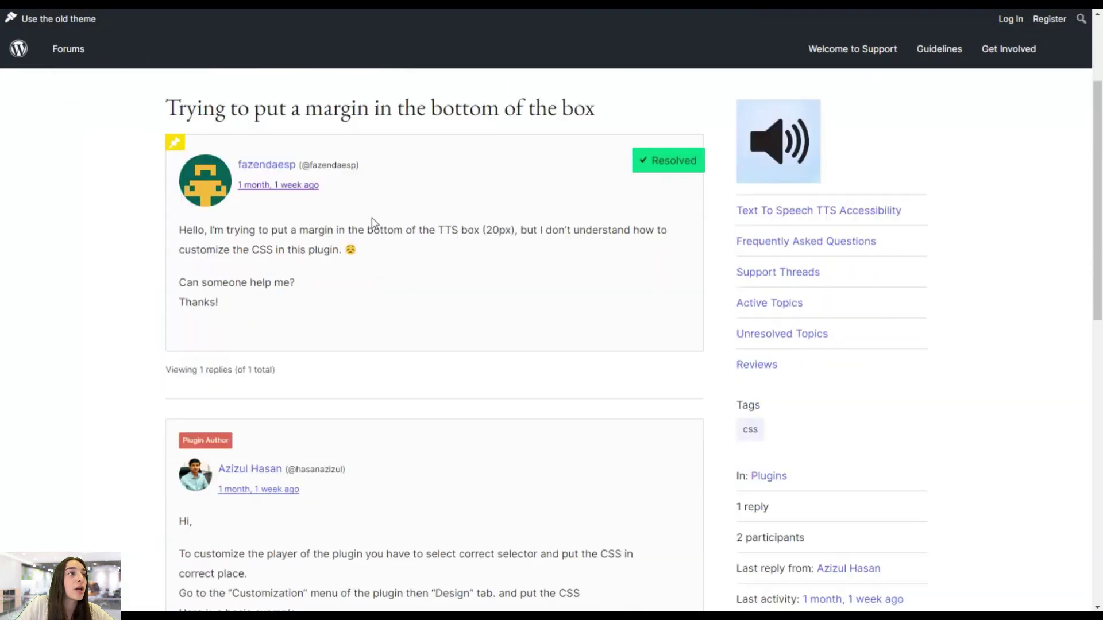
pyautogui.hotkey('ctrl', 'shift', 'Tab')
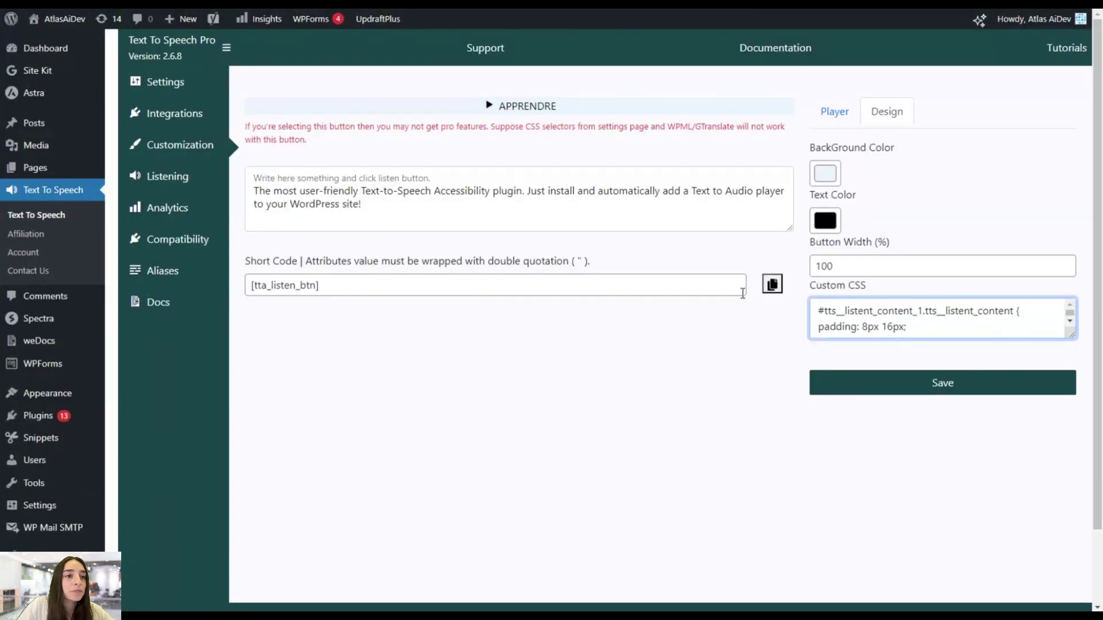
pyautogui.scroll(-2, 858, 310)
pyautogui.click(914, 383)
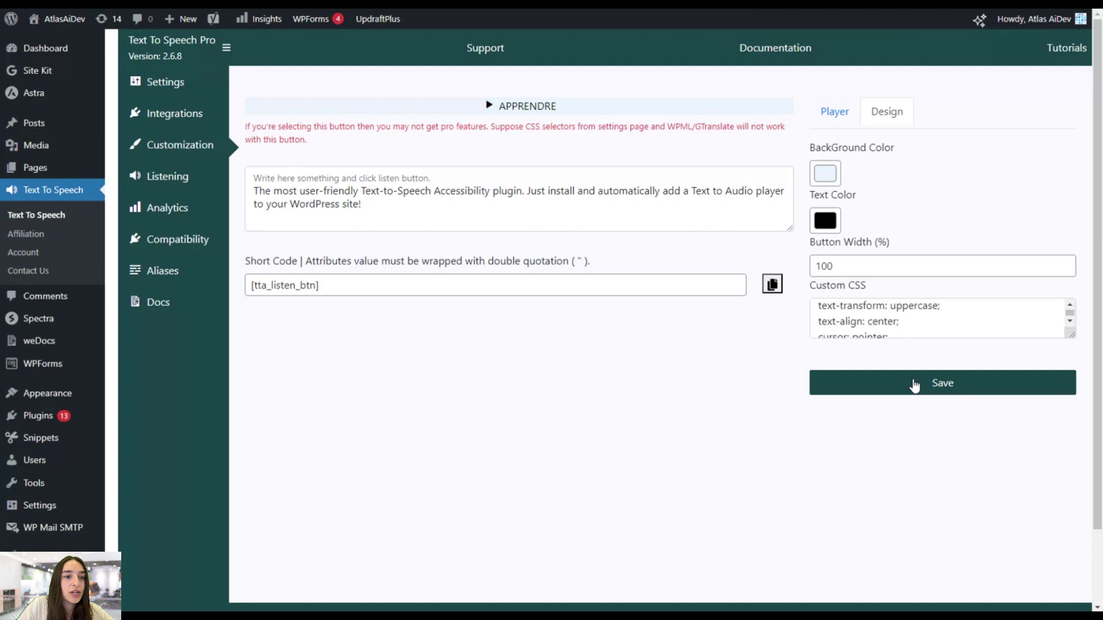